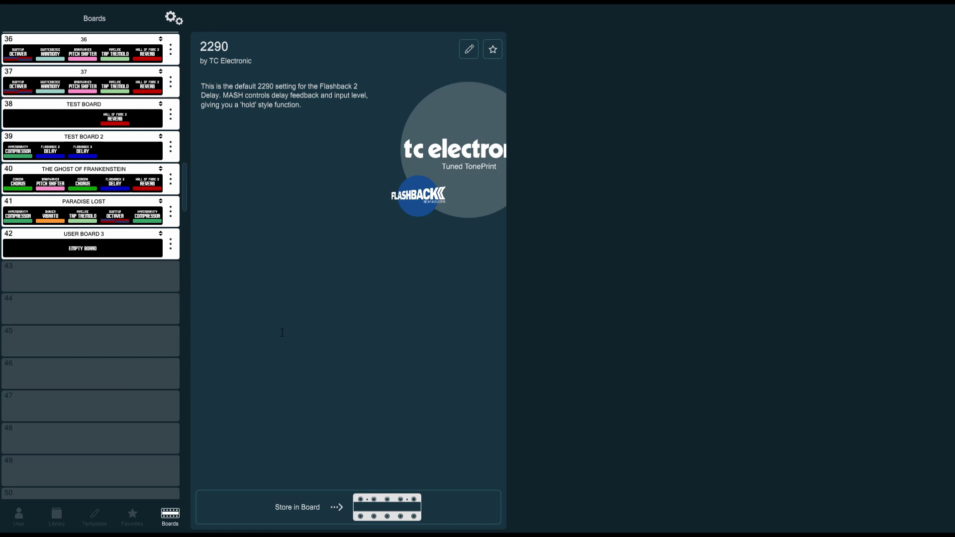
Open the 2290 template from the Flashback 2 Delay templates for editing
{"action": "left_click", "coordinate": [95, 518]}
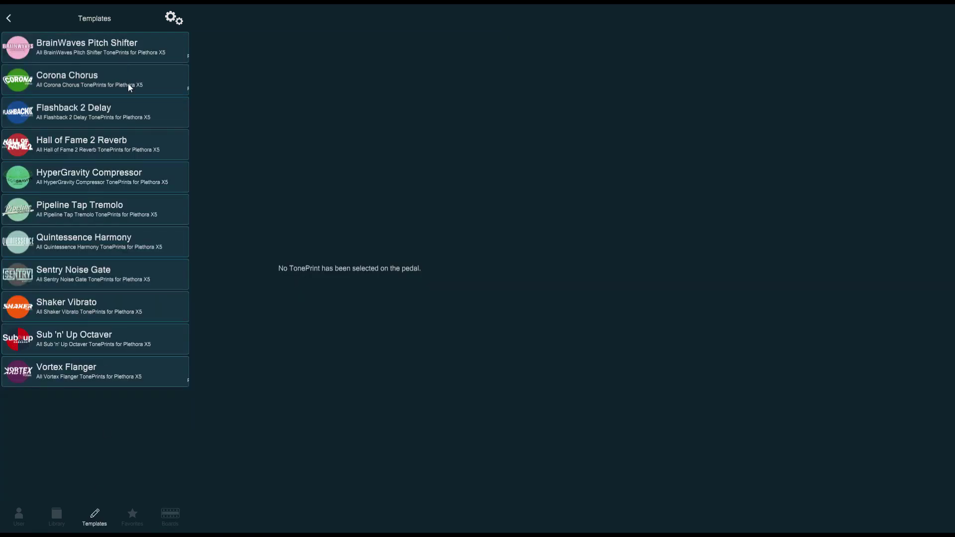
{"action": "left_click", "coordinate": [137, 115]}
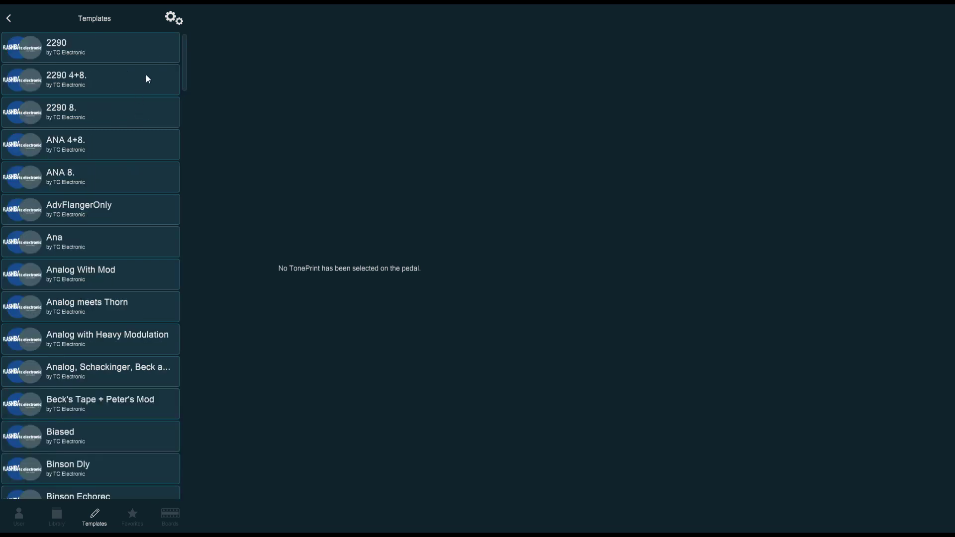
{"action": "mouse_move", "coordinate": [183, 54]}
{"action": "left_mouse_down"}
{"action": "mouse_move", "coordinate": [186, 88]}
{"action": "mouse_move", "coordinate": [191, 53]}
{"action": "left_mouse_up"}
{"action": "left_click_drag", "start_coordinate": [185, 70], "coordinate": [191, 352]}
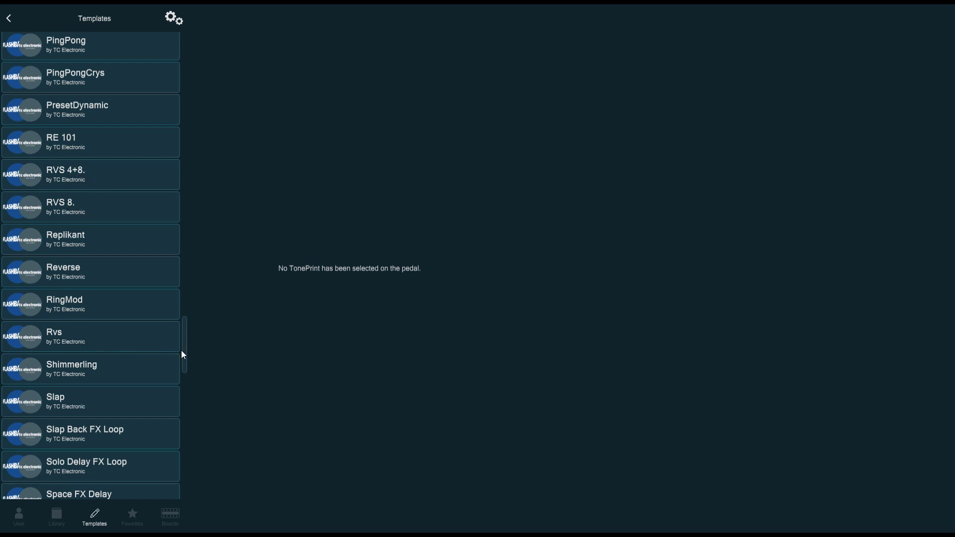
{"action": "left_click_drag", "start_coordinate": [184, 354], "coordinate": [186, 351]}
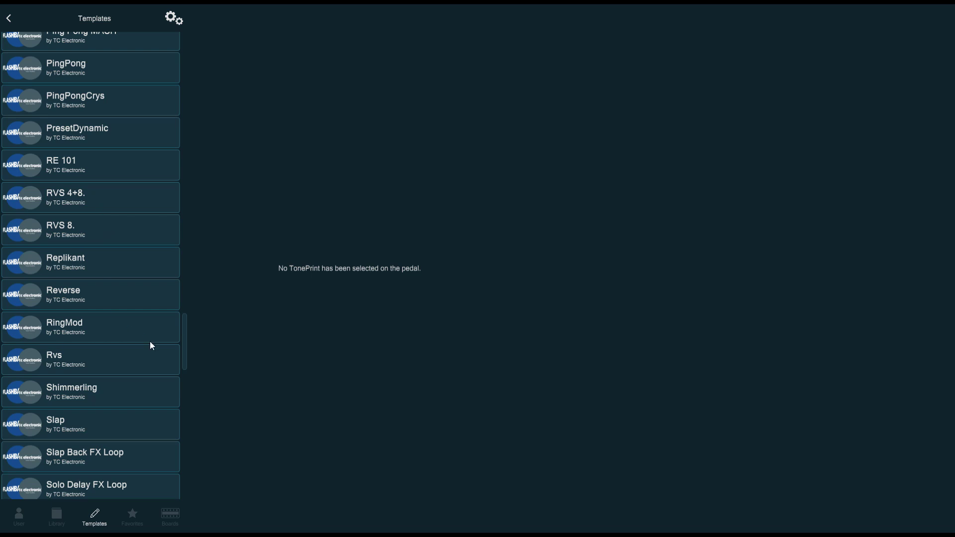
{"action": "left_click_drag", "start_coordinate": [182, 348], "coordinate": [176, 40]}
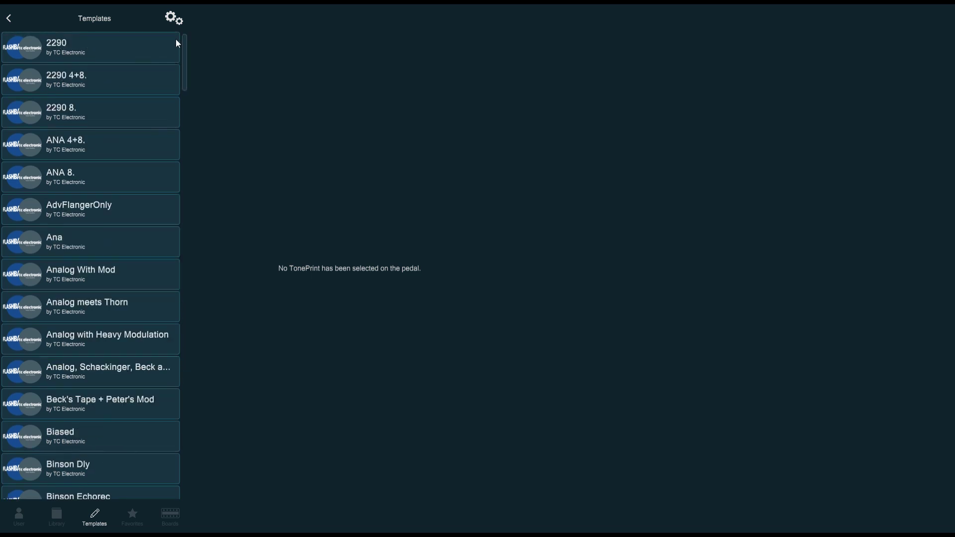
{"action": "left_click", "coordinate": [76, 58]}
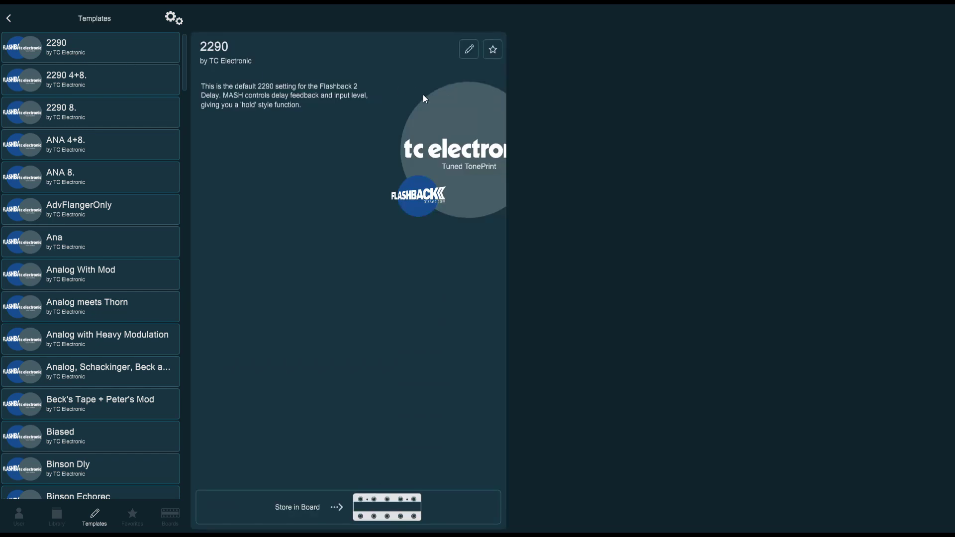
{"action": "left_click", "coordinate": [470, 49]}
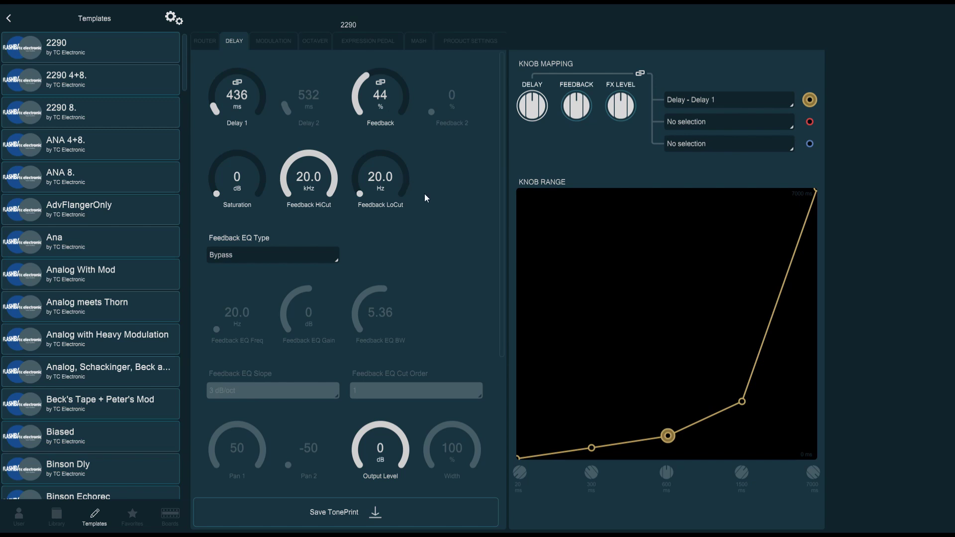
Adjust Delay 1 to 392 ms, Feedback to 58 %, Feedback HiCut to 7.10 kHz and Feedback LoCut to 31.5 Hz
{"action": "left_click_drag", "start_coordinate": [319, 188], "coordinate": [325, 206]}
{"action": "mouse_move", "coordinate": [388, 189]}
{"action": "left_mouse_down"}
{"action": "mouse_move", "coordinate": [388, 174]}
{"action": "mouse_move", "coordinate": [386, 197]}
{"action": "left_mouse_up"}
{"action": "left_click_drag", "start_coordinate": [307, 181], "coordinate": [312, 147]}
{"action": "scroll", "coordinate": [497, 268], "scroll_direction": "down", "scroll_amount": 4}
{"action": "scroll", "coordinate": [497, 267], "scroll_direction": "up", "scroll_amount": 4}
{"action": "left_click_drag", "start_coordinate": [244, 91], "coordinate": [347, 99]}
{"action": "mouse_move", "coordinate": [264, 100]}
{"action": "left_mouse_down"}
{"action": "mouse_move", "coordinate": [249, 77]}
{"action": "mouse_move", "coordinate": [256, 94]}
{"action": "left_mouse_up"}
{"action": "left_click_drag", "start_coordinate": [365, 99], "coordinate": [368, 89]}
{"action": "left_click_drag", "start_coordinate": [293, 154], "coordinate": [312, 198]}
{"action": "left_click_drag", "start_coordinate": [381, 192], "coordinate": [389, 177]}
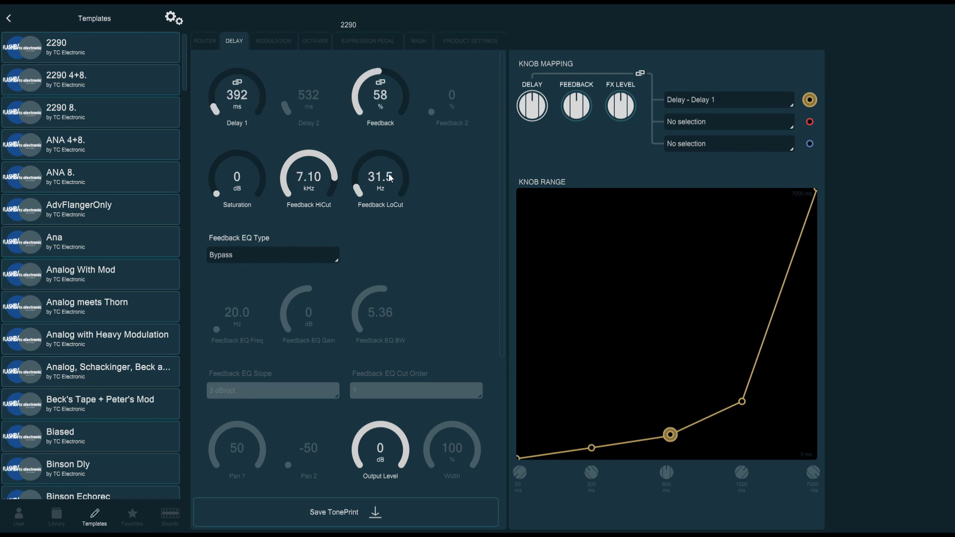
{"action": "double_click", "coordinate": [387, 452]}
{"action": "scroll", "coordinate": [410, 320], "scroll_direction": "down", "scroll_amount": 3}
{"action": "scroll", "coordinate": [362, 363], "scroll_direction": "up", "scroll_amount": 3}
Activate the modulation and set its speed to 355 mHz and Depth 1 to 11.7 %
{"action": "left_click", "coordinate": [291, 40]}
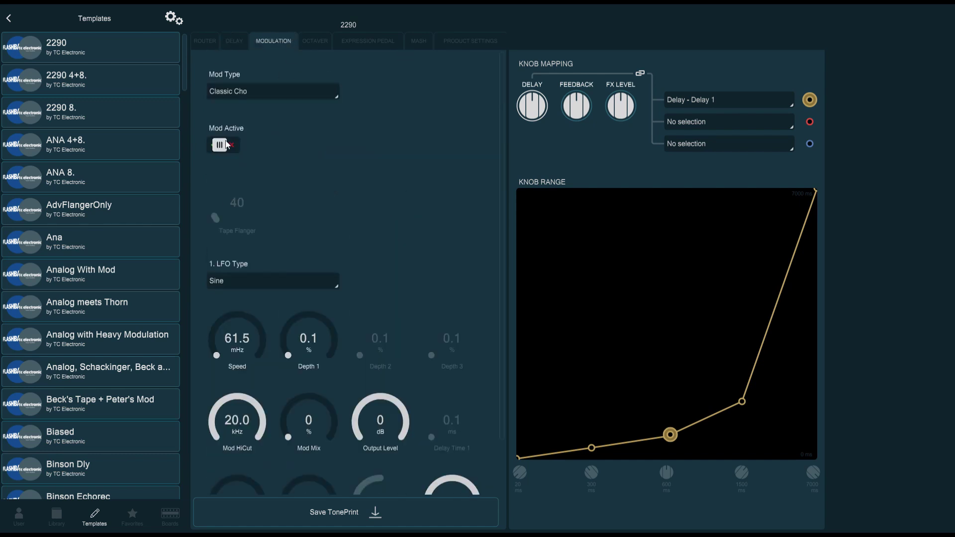
{"action": "left_click_drag", "start_coordinate": [314, 346], "coordinate": [314, 330]}
{"action": "left_click_drag", "start_coordinate": [245, 335], "coordinate": [251, 298]}
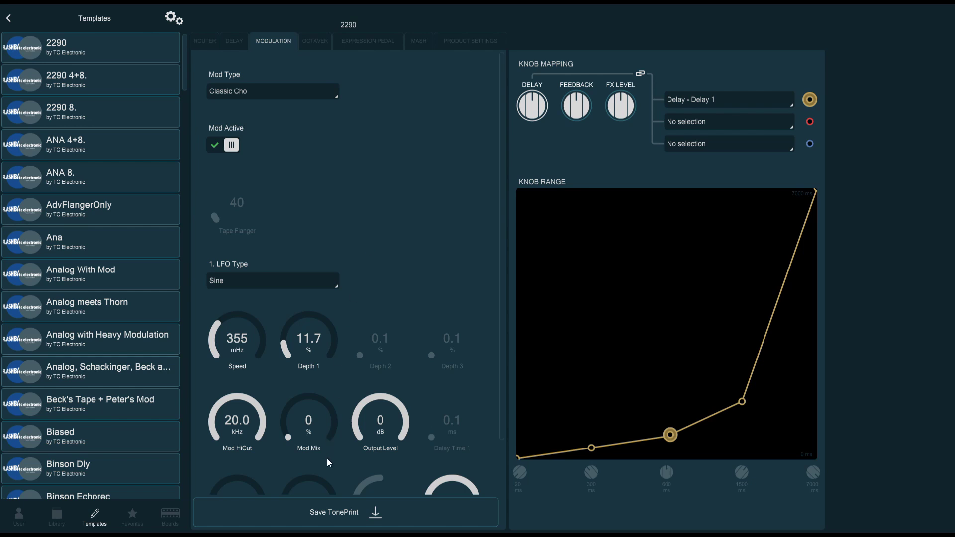
Save the edited TonePrint under the name "Tutorial 01 FB"
{"action": "left_click", "coordinate": [386, 510]}
{"action": "left_click", "coordinate": [503, 303]}
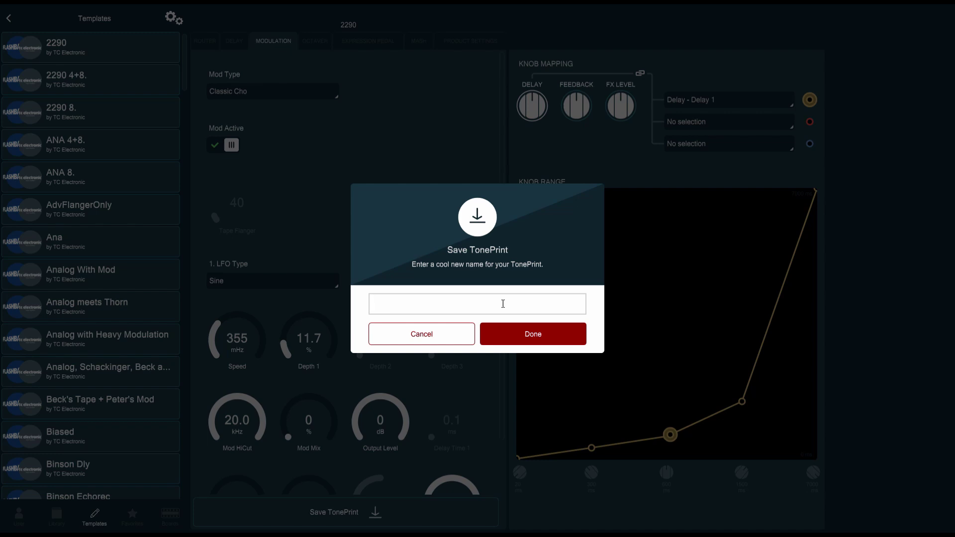
{"action": "type", "text": "Tutorial 01 FB"}
{"action": "left_click", "coordinate": [518, 337]}
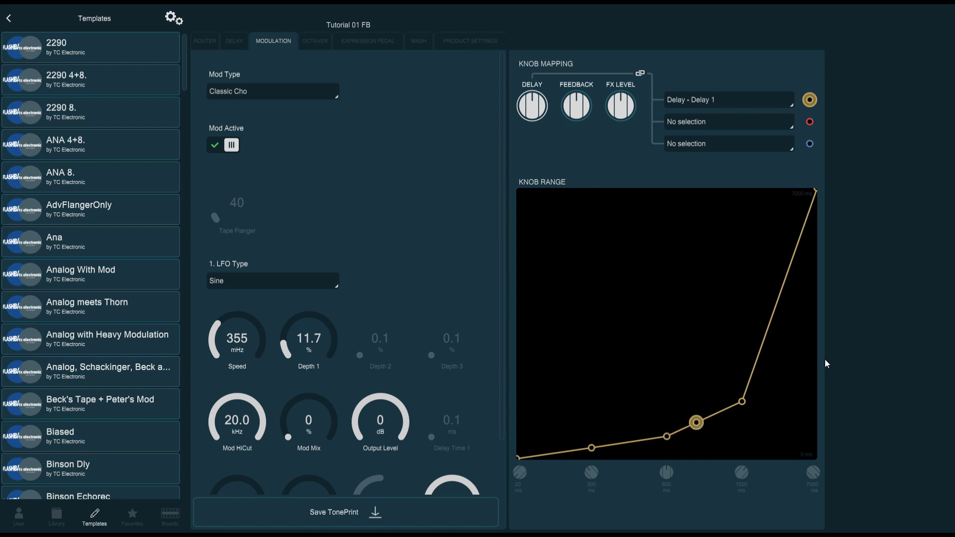
In the Delay 1 knob range, set the first point to 330 ms and raise the second and third to about 552 and 681 ms
{"action": "left_click", "coordinate": [236, 42]}
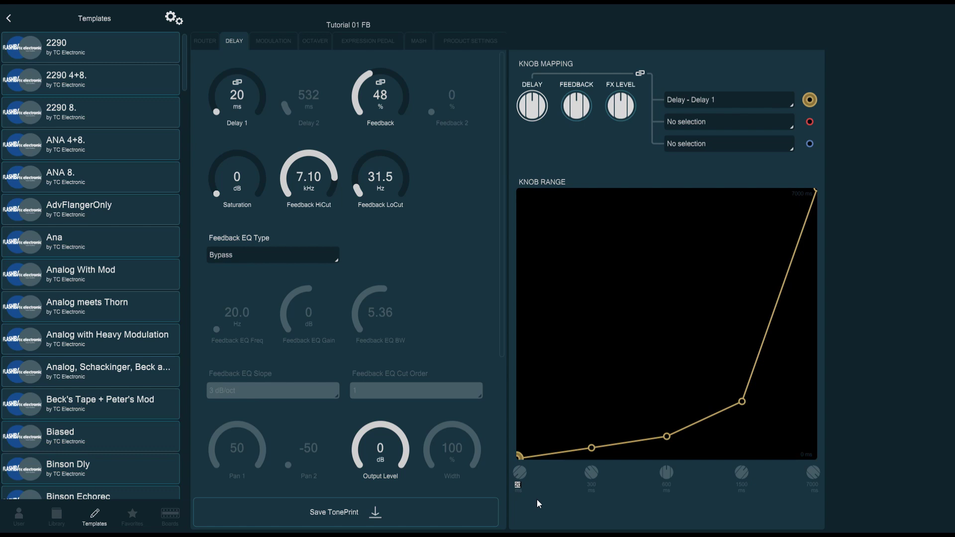
{"action": "key", "text": "Return"}
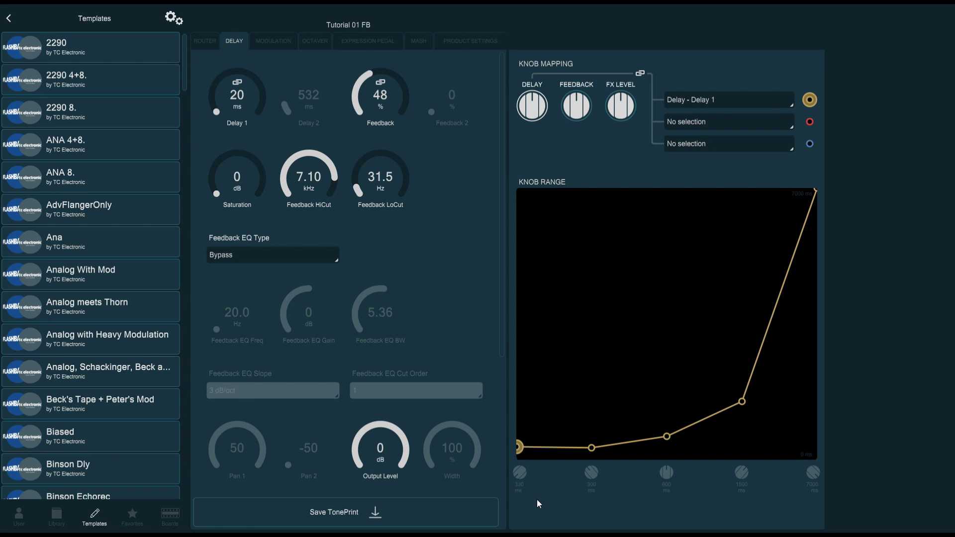
{"action": "left_click_drag", "start_coordinate": [522, 448], "coordinate": [512, 422]}
{"action": "type", "text": "330"}
{"action": "key", "text": "Return"}
{"action": "left_click_drag", "start_coordinate": [592, 449], "coordinate": [593, 438]}
{"action": "left_click_drag", "start_coordinate": [667, 438], "coordinate": [667, 434]}
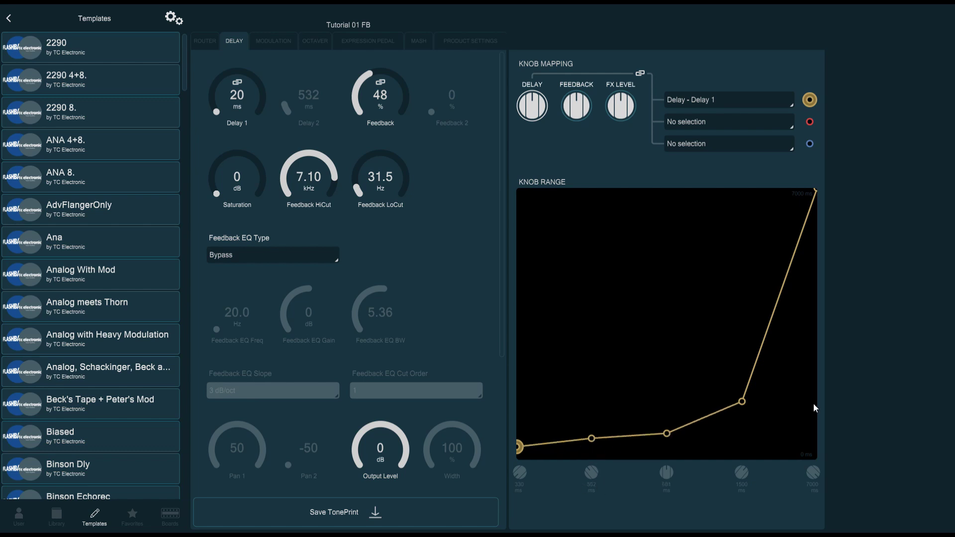
Set the Delay 1 range's last point to 2000 ms and raise the three middle points to about 732, 1092 and 1952 ms
{"action": "left_click_drag", "start_coordinate": [816, 191], "coordinate": [815, 378]}
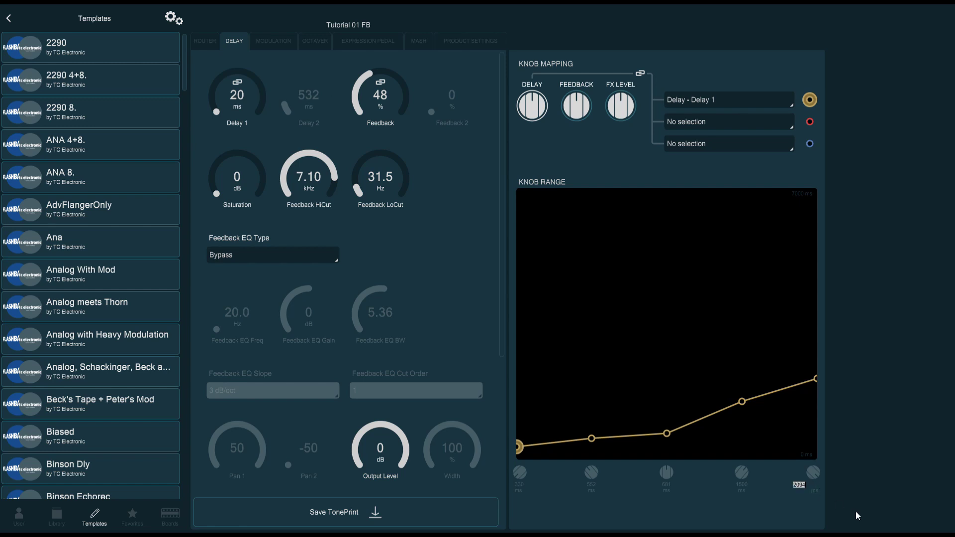
{"action": "type", "text": "2000"}
{"action": "key", "text": "Return"}
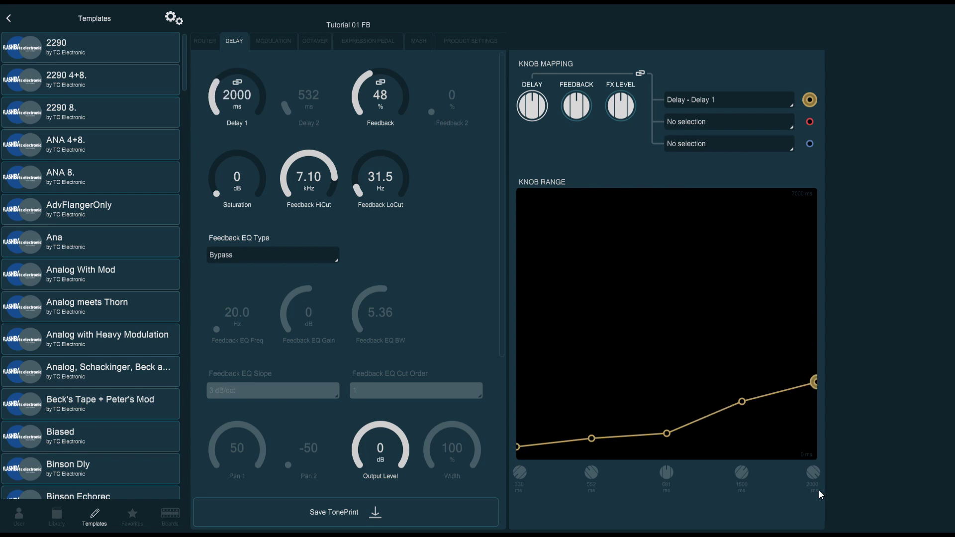
{"action": "left_click_drag", "start_coordinate": [666, 434], "coordinate": [667, 424]}
{"action": "left_click_drag", "start_coordinate": [588, 442], "coordinate": [590, 430]}
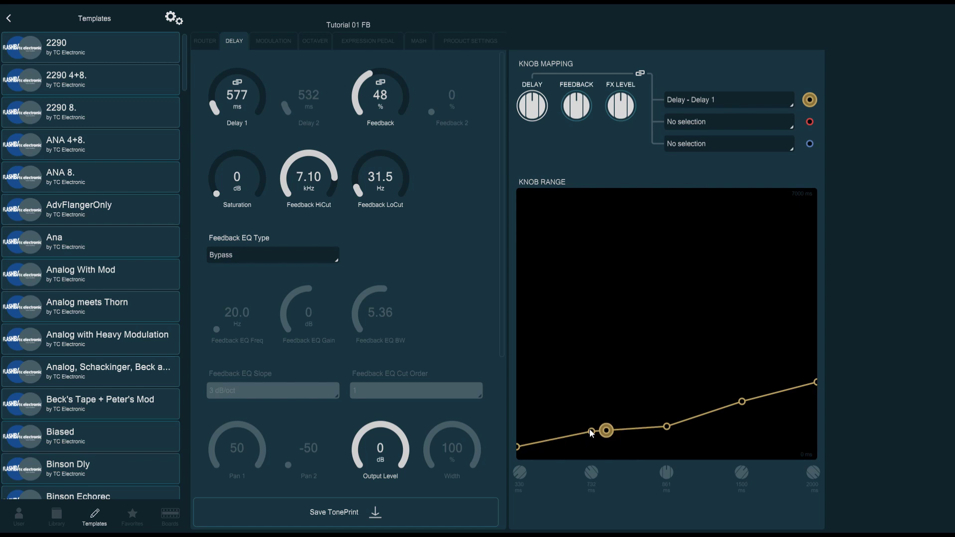
{"action": "left_click_drag", "start_coordinate": [667, 427], "coordinate": [667, 418]}
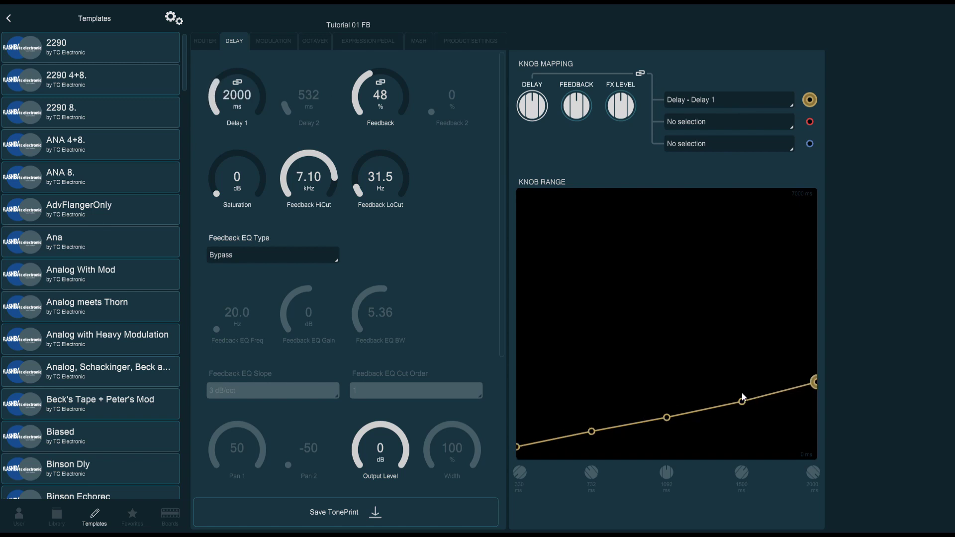
{"action": "left_click_drag", "start_coordinate": [741, 403], "coordinate": [743, 384]}
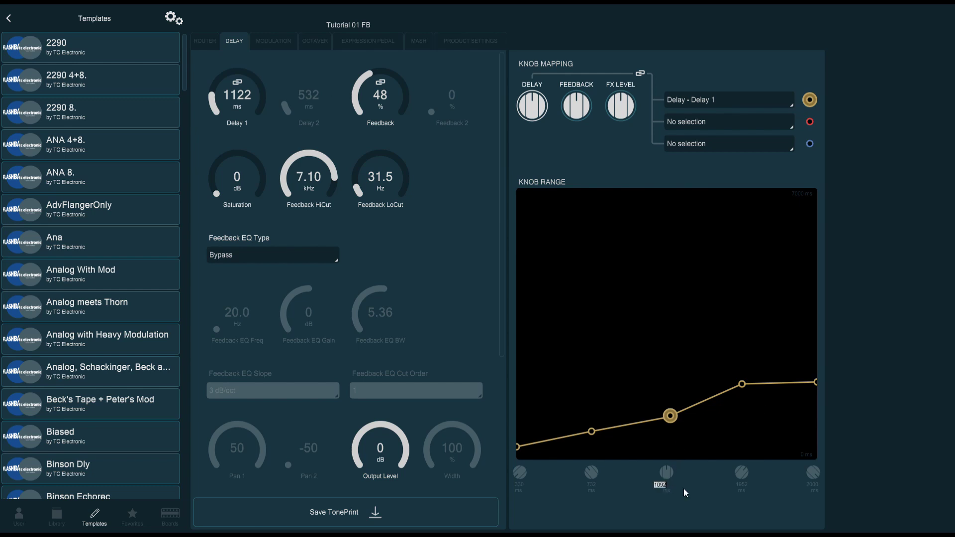
Flatten the Delay 1 knob range by setting all five points to 440 ms
{"action": "type", "text": "40"}
{"action": "key", "text": "Return"}
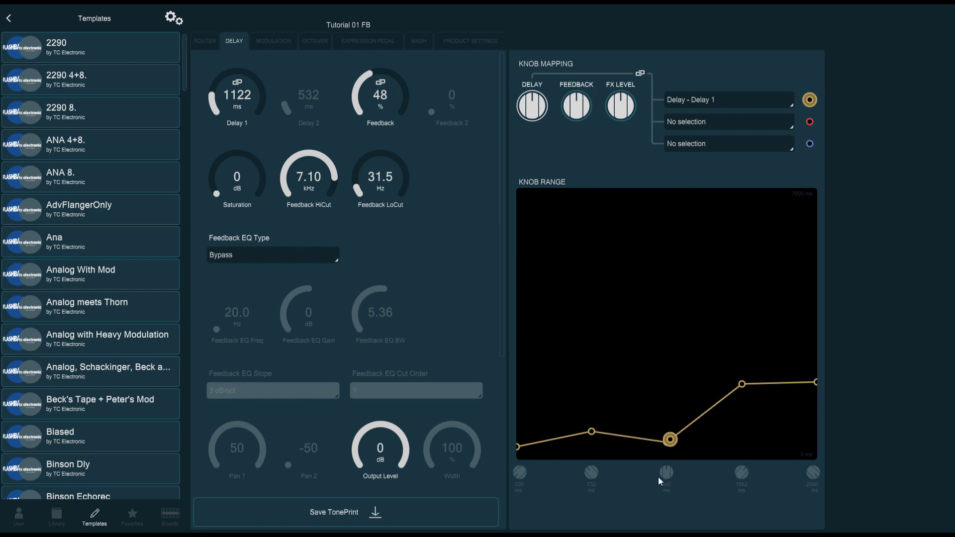
{"action": "left_click_drag", "start_coordinate": [591, 432], "coordinate": [593, 446]}
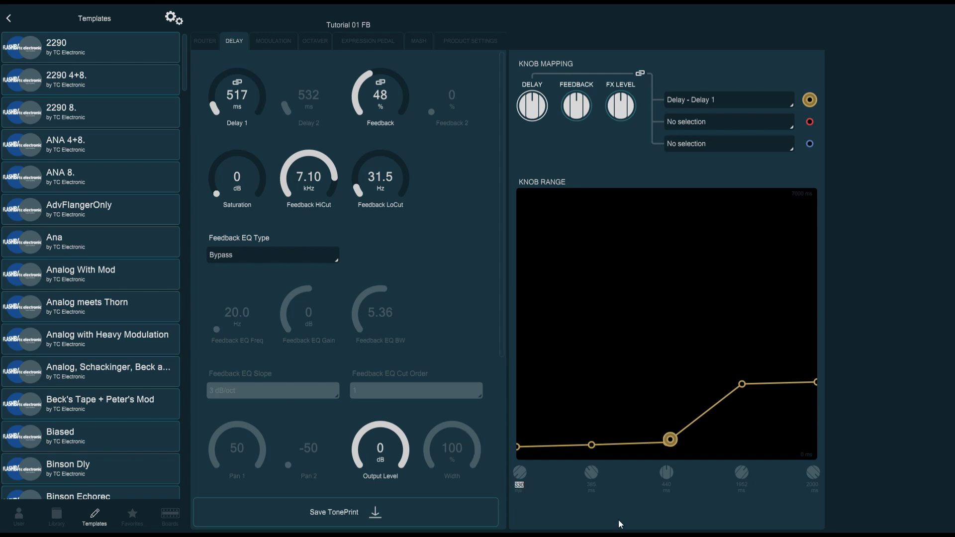
{"action": "type", "text": "440"}
{"action": "key", "text": "Return"}
{"action": "type", "text": "440"}
{"action": "key", "text": "Return"}
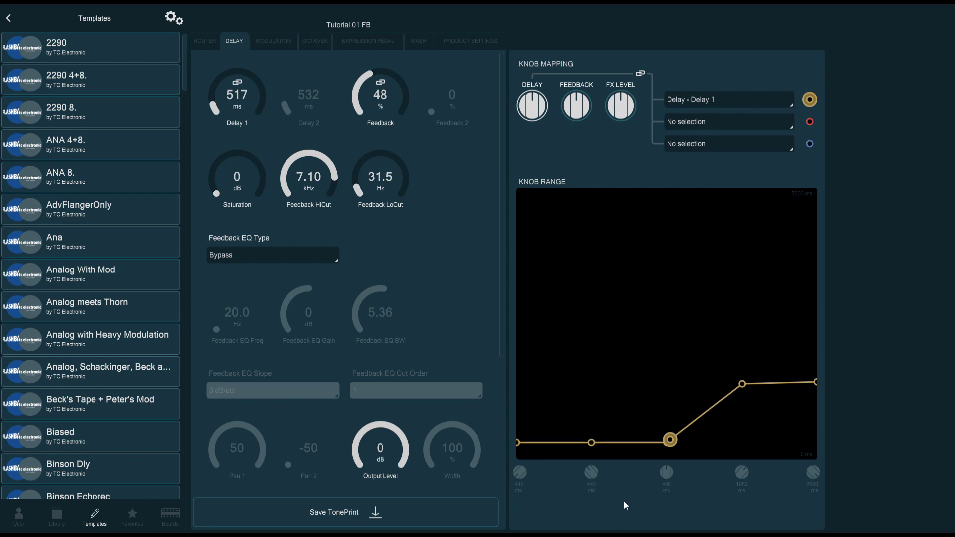
{"action": "double_click", "coordinate": [743, 484]}
{"action": "type", "text": "440"}
{"action": "key", "text": "Return"}
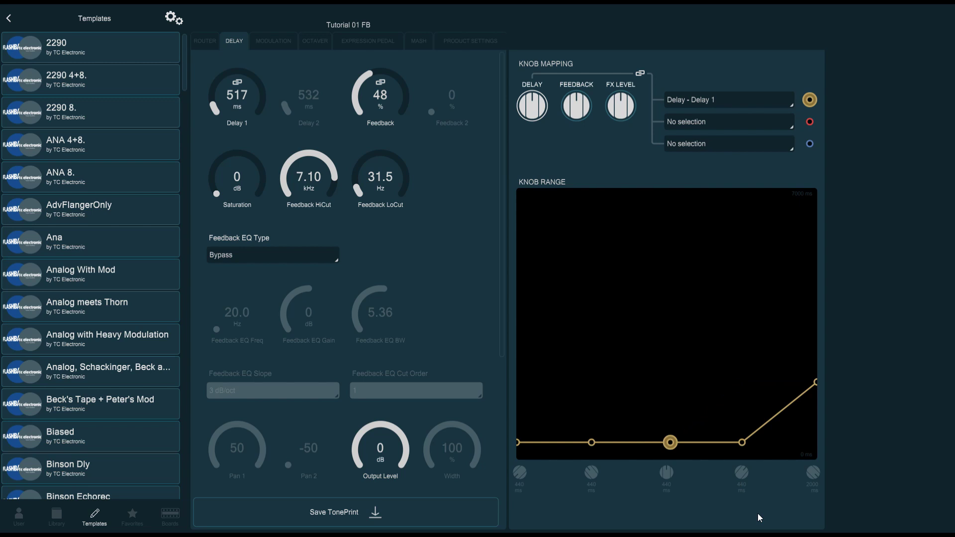
{"action": "type", "text": "440"}
{"action": "key", "text": "Return"}
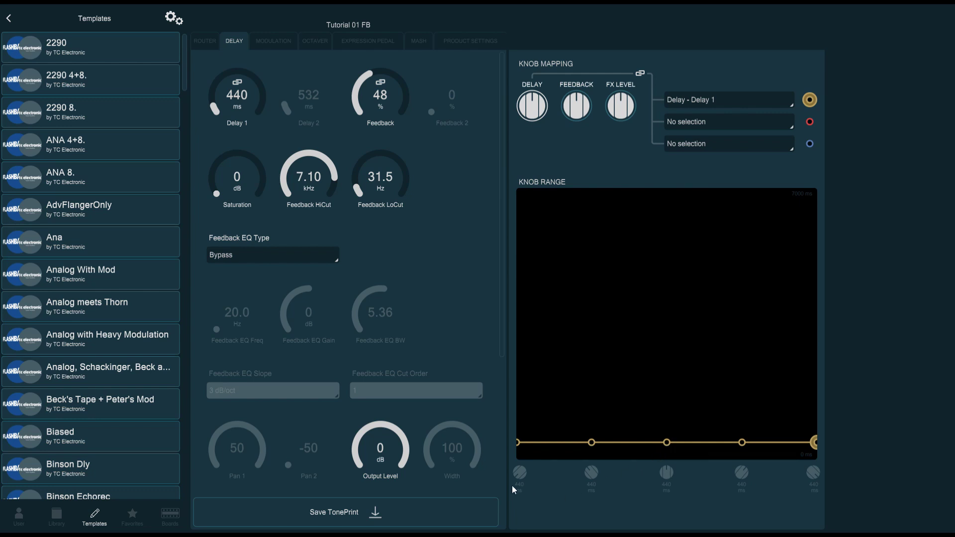
Set the first two points of the Delay 1 knob range to 360 ms
{"action": "type", "text": "360"}
{"action": "key", "text": "Return"}
{"action": "type", "text": "360"}
{"action": "key", "text": "Return"}
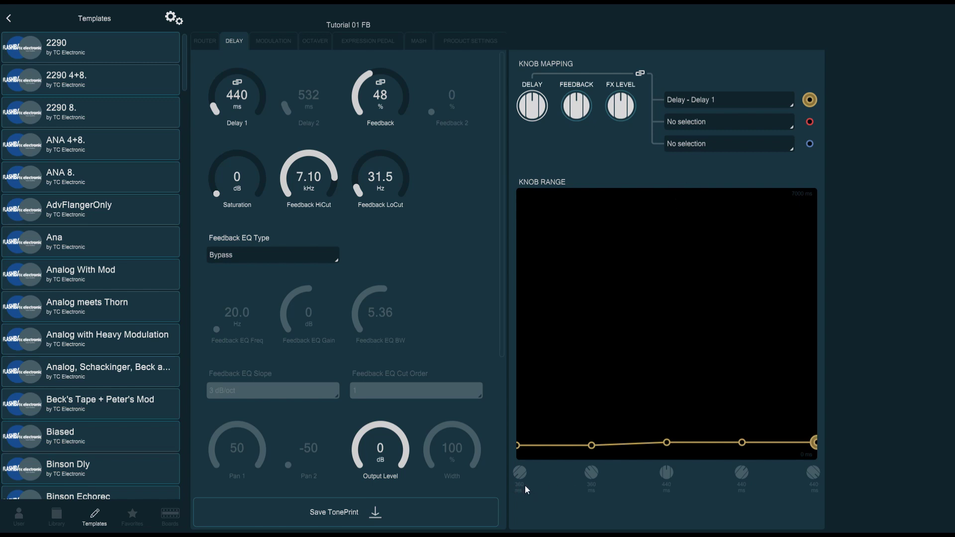
Set the first two points of the Delay 1 range back to 440 ms and save, overwriting the existing TonePrint
{"action": "type", "text": "440"}
{"action": "key", "text": "Return"}
{"action": "left_click", "coordinate": [590, 482]}
{"action": "type", "text": "440"}
{"action": "key", "text": "Return"}
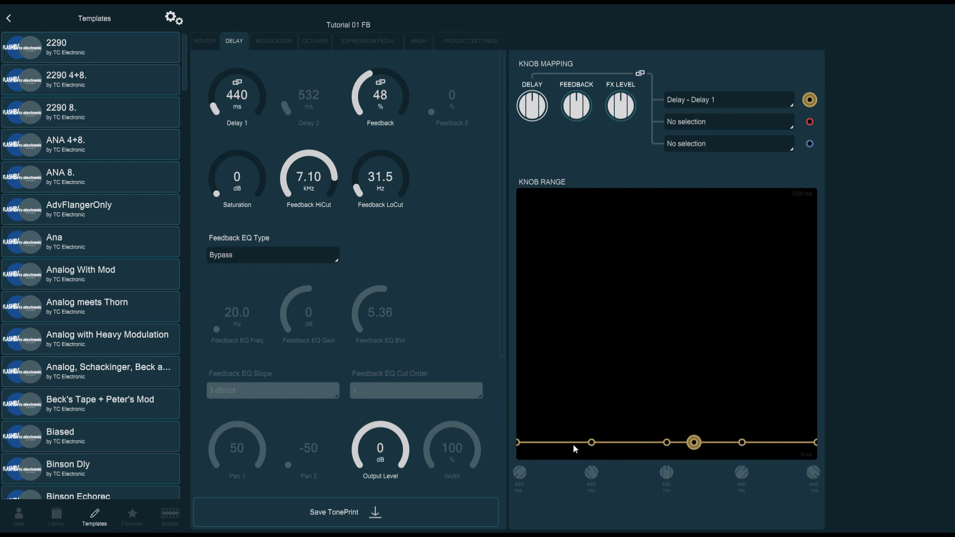
{"action": "left_click", "coordinate": [452, 511]}
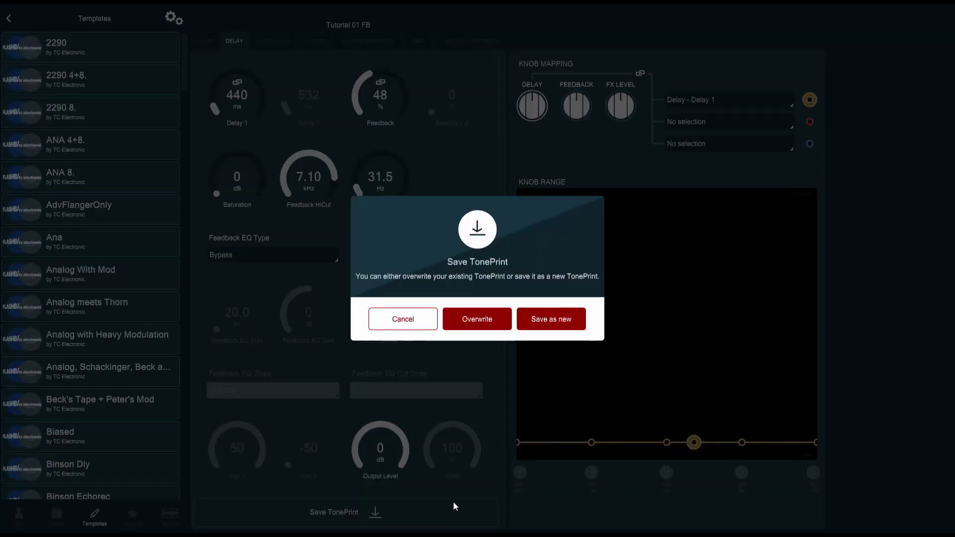
{"action": "left_click", "coordinate": [485, 325]}
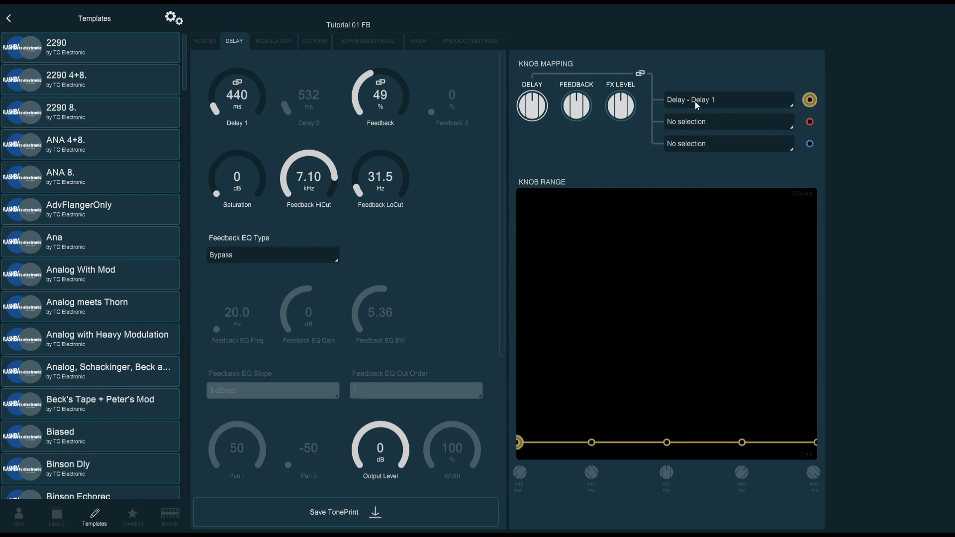
Assign Delay - Feedback HiCut to the second mapping slot of the Delay knob
{"action": "left_click", "coordinate": [810, 124]}
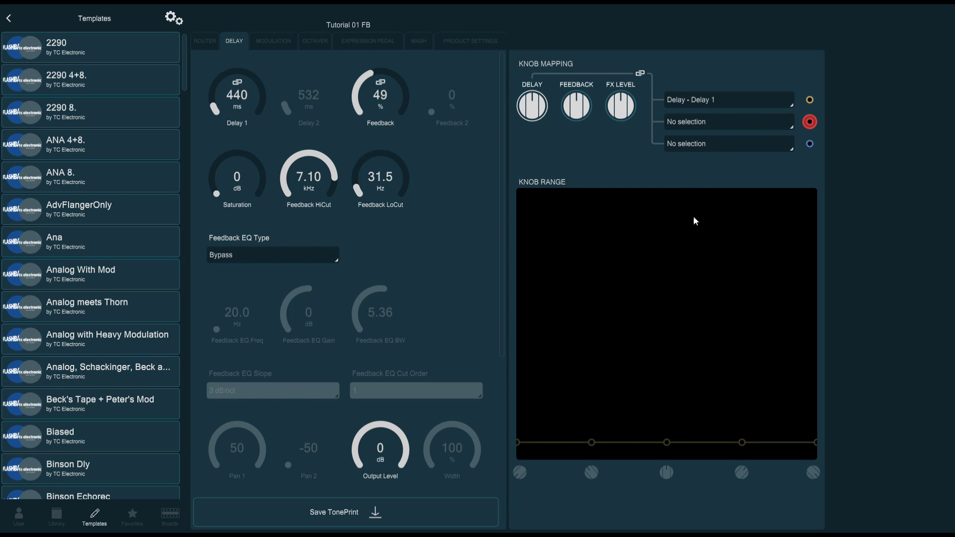
{"action": "left_click", "coordinate": [736, 282]}
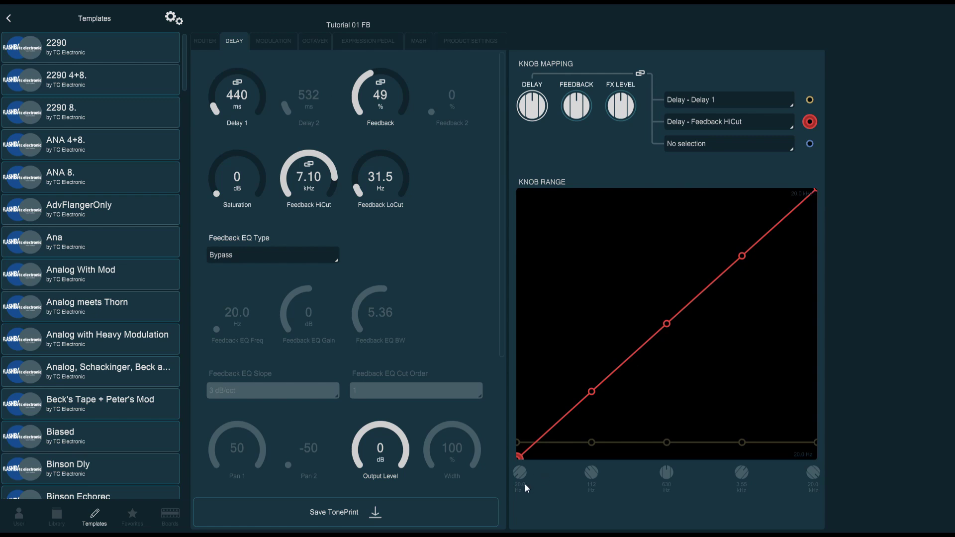
{"action": "left_click", "coordinate": [521, 470]}
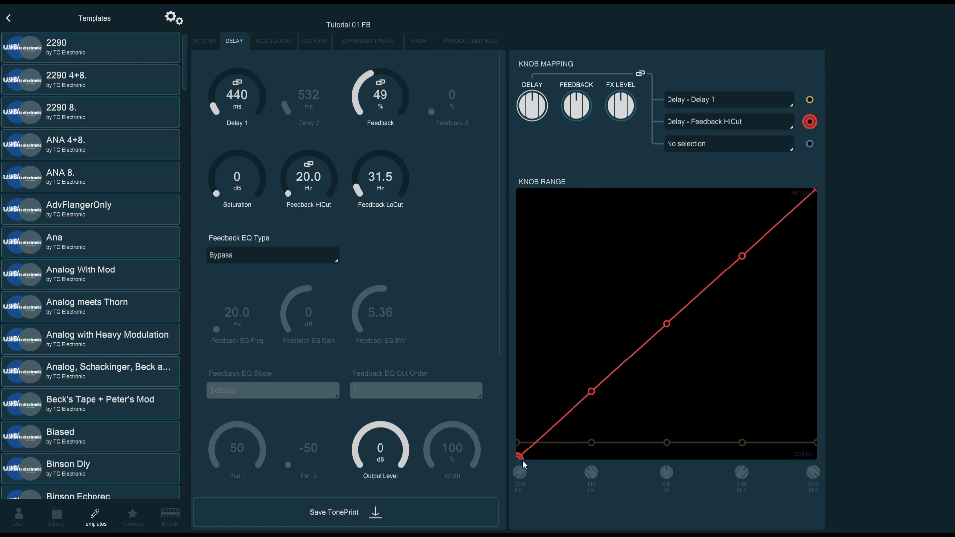
Shape the Feedback HiCut knob range to fall from 20.0 kHz through about 12.5, 11.2 and 7.10 kHz to 5000 Hz
{"action": "left_click_drag", "start_coordinate": [520, 457], "coordinate": [518, 171]}
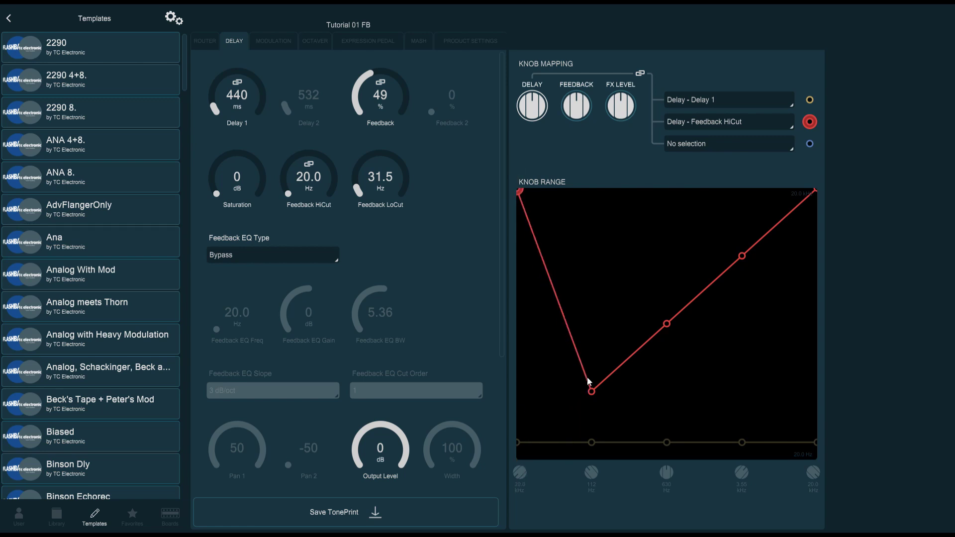
{"action": "left_click_drag", "start_coordinate": [597, 374], "coordinate": [591, 204]}
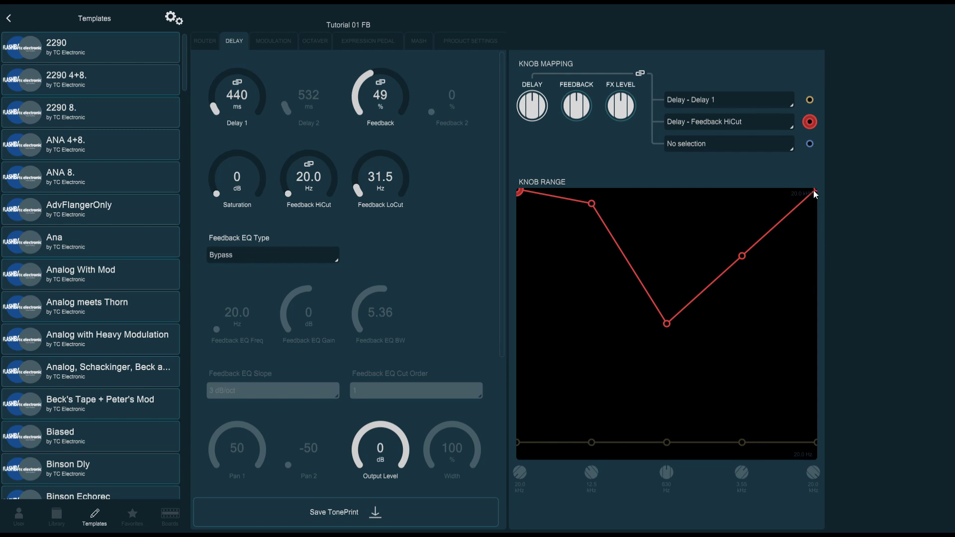
{"action": "left_click_drag", "start_coordinate": [816, 192], "coordinate": [828, 247]}
{"action": "type", "text": "20"}
{"action": "key", "text": "Return"}
{"action": "left_click", "coordinate": [823, 486]}
{"action": "type", "text": "5000"}
{"action": "key", "text": "Return"}
{"action": "left_click_drag", "start_coordinate": [666, 324], "coordinate": [684, 213]}
{"action": "left_click_drag", "start_coordinate": [751, 259], "coordinate": [745, 228]}
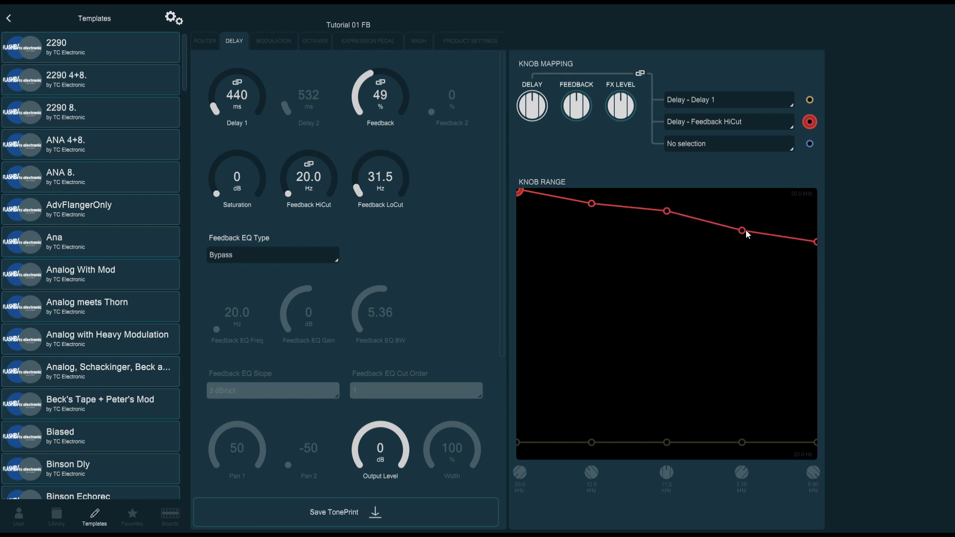
Even out the Feedback HiCut knob range by moving its second point to about 14.0 kHz and its third to about 10.0 kHz
{"action": "left_click_drag", "start_coordinate": [671, 210], "coordinate": [671, 213]}
{"action": "left_click_drag", "start_coordinate": [592, 203], "coordinate": [595, 202]}
{"action": "left_click_drag", "start_coordinate": [666, 212], "coordinate": [669, 215]}
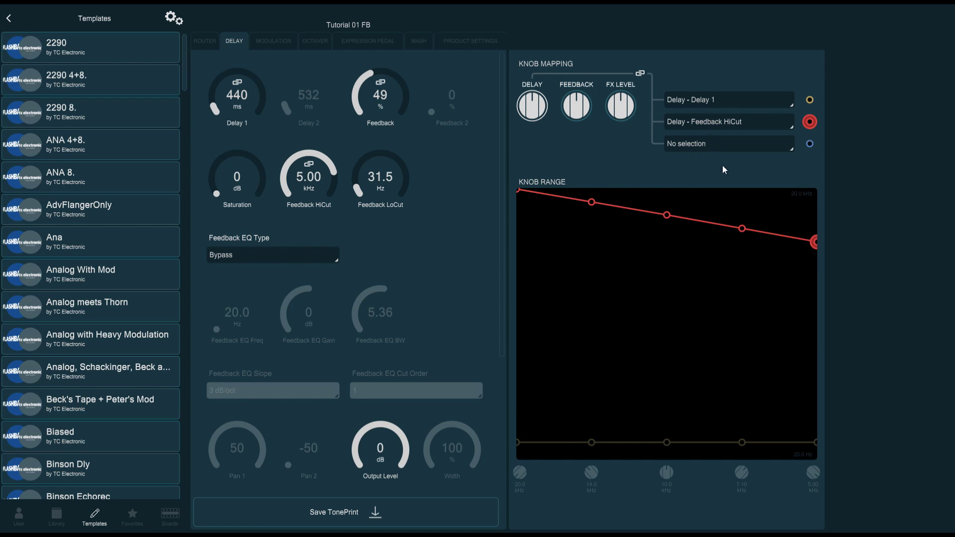
Map Delay - Feedback LoCut to the Delay knob's third slot, with a range rising from about 100 Hz through 1.00 kHz to 2.80 kHz
{"action": "left_click", "coordinate": [810, 144]}
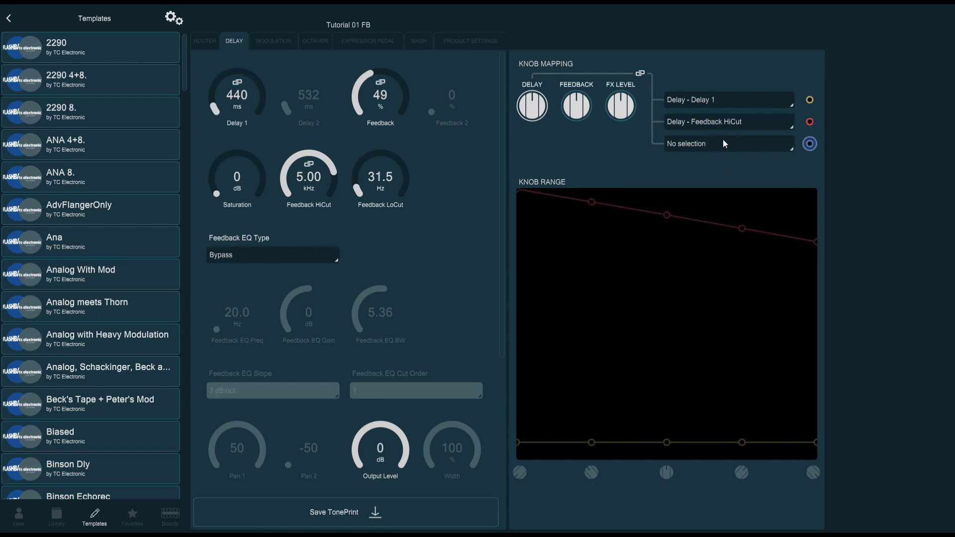
{"action": "left_click", "coordinate": [725, 321]}
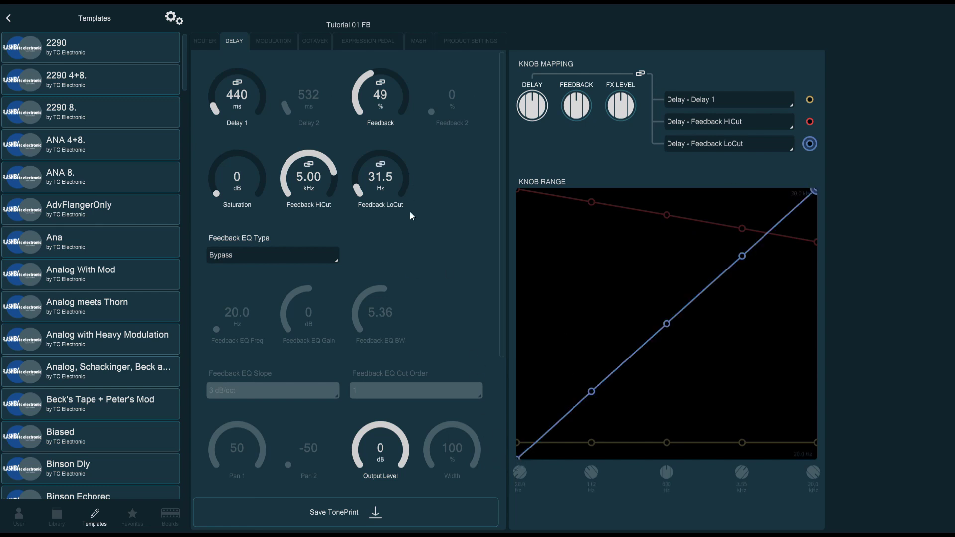
{"action": "left_click_drag", "start_coordinate": [815, 191], "coordinate": [815, 279]}
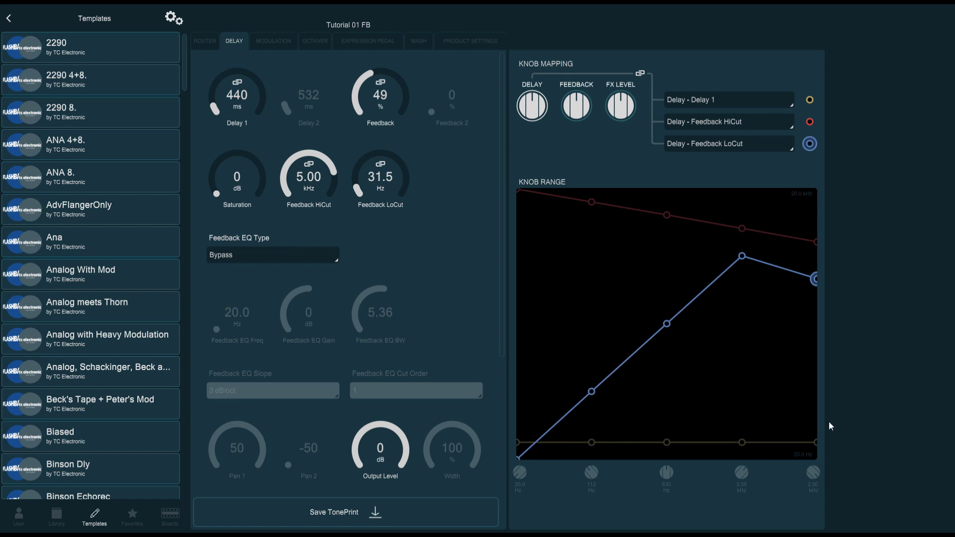
{"action": "left_click_drag", "start_coordinate": [810, 284], "coordinate": [817, 263]}
{"action": "left_click_drag", "start_coordinate": [742, 256], "coordinate": [749, 292]}
{"action": "left_click_drag", "start_coordinate": [517, 457], "coordinate": [599, 346]}
{"action": "left_click_drag", "start_coordinate": [667, 324], "coordinate": [670, 304]}
{"action": "left_click_drag", "start_coordinate": [747, 289], "coordinate": [763, 273]}
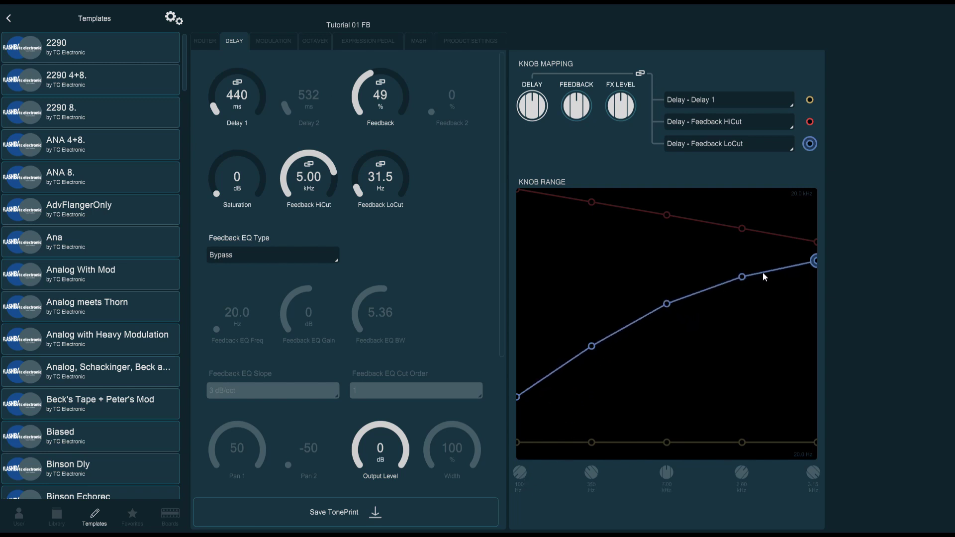
{"action": "left_click_drag", "start_coordinate": [816, 258], "coordinate": [820, 267]}
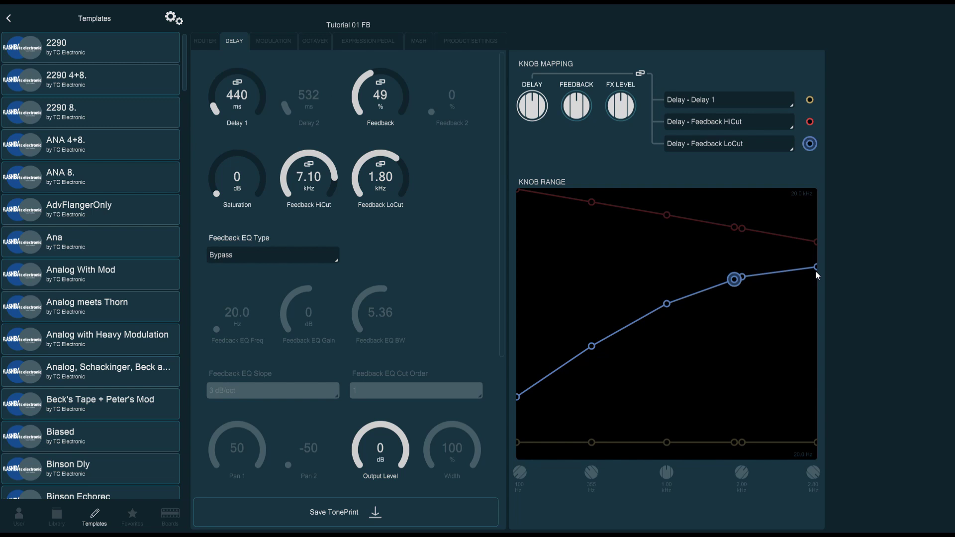
Raise the three middle points of the FX Level knob's Router - FX Level range to about -40, -13 and -6 dB
{"action": "left_click", "coordinate": [533, 106]}
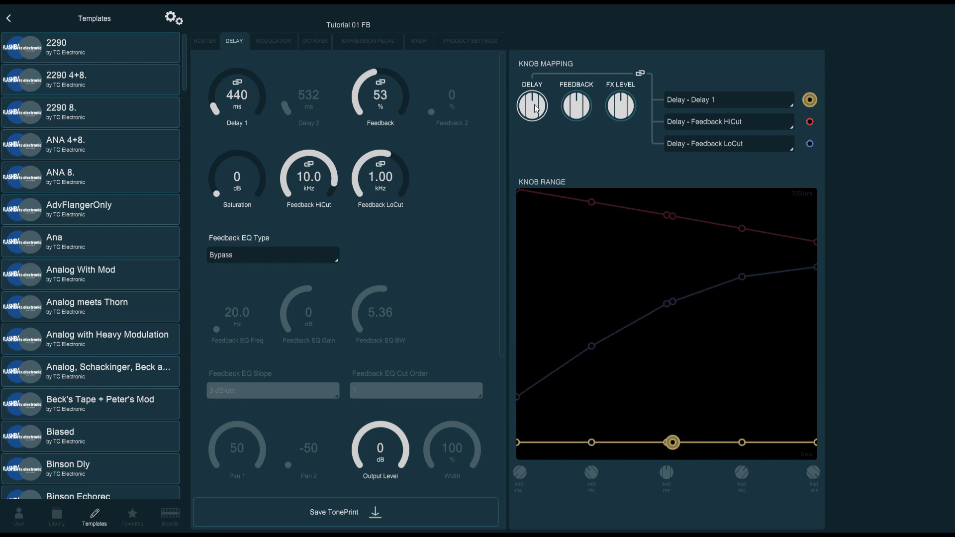
{"action": "left_click", "coordinate": [588, 110]}
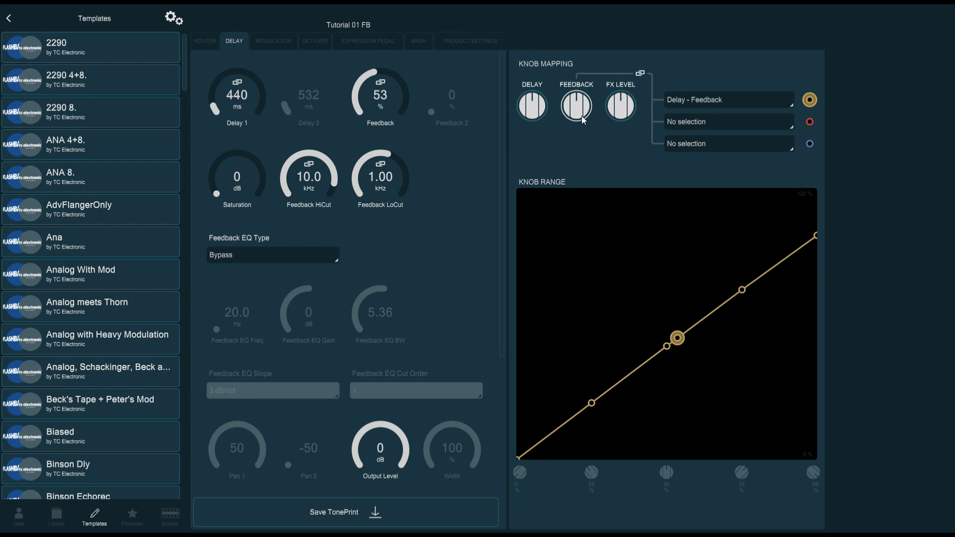
{"action": "left_click", "coordinate": [621, 107]}
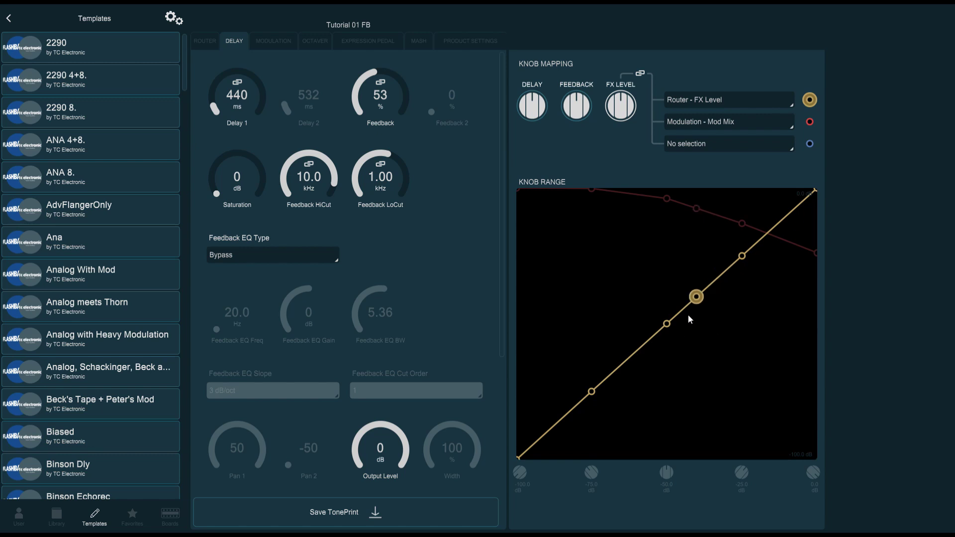
{"action": "left_click_drag", "start_coordinate": [591, 391], "coordinate": [592, 296]}
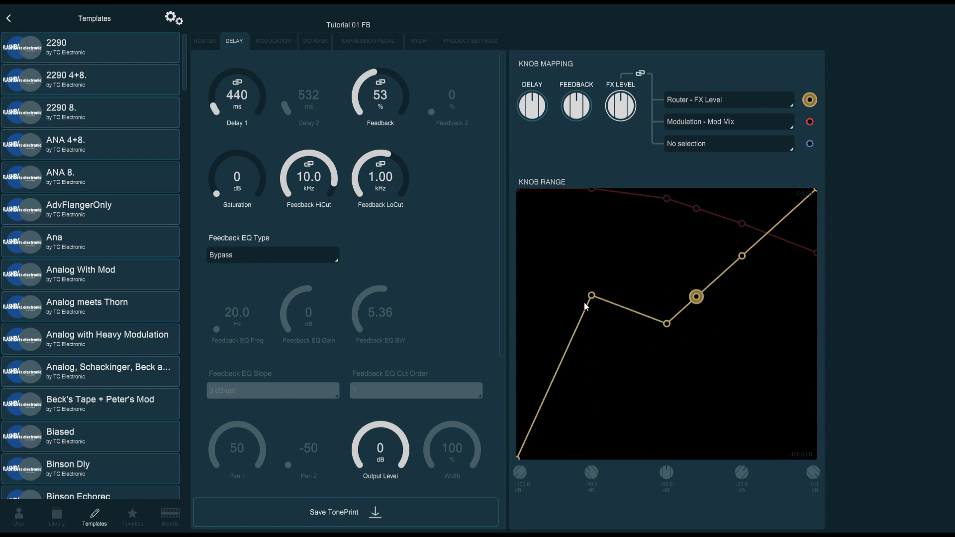
{"action": "left_click_drag", "start_coordinate": [667, 324], "coordinate": [658, 222]}
{"action": "left_click_drag", "start_coordinate": [748, 256], "coordinate": [743, 203]}
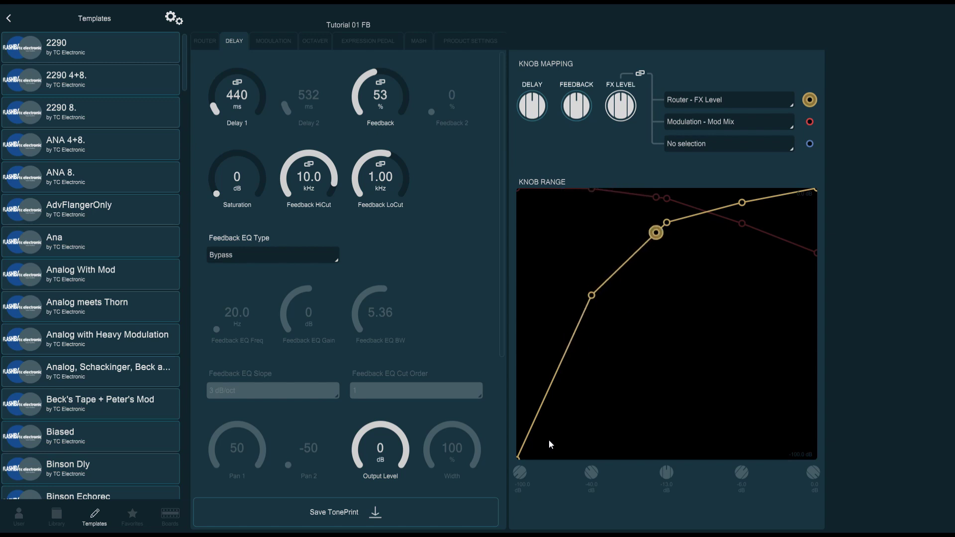
Lower the middle points of the Router - FX Level knob range to about -60, -29 and -11 dB for a gentler curve
{"action": "left_click_drag", "start_coordinate": [591, 295], "coordinate": [592, 359]}
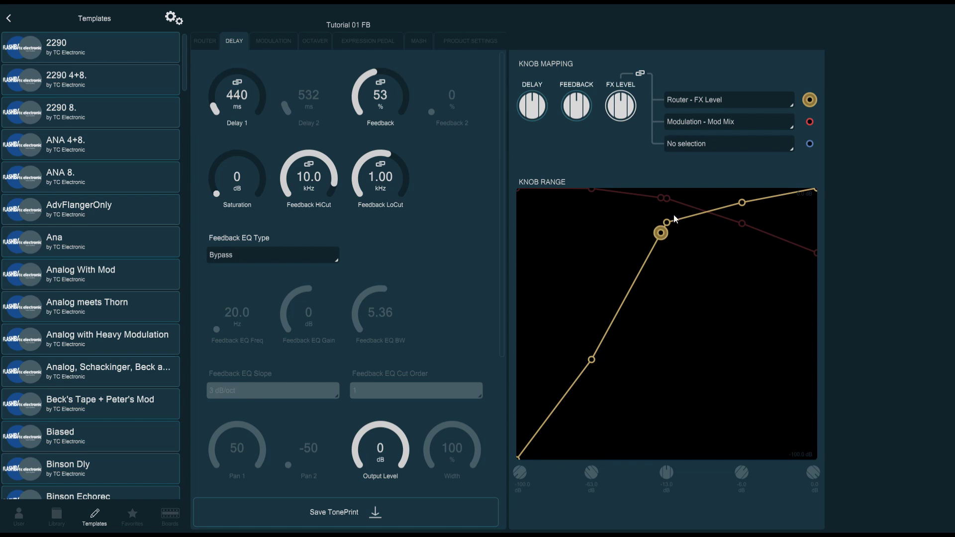
{"action": "left_click_drag", "start_coordinate": [666, 223], "coordinate": [666, 270]}
{"action": "left_click_drag", "start_coordinate": [743, 202], "coordinate": [746, 218]}
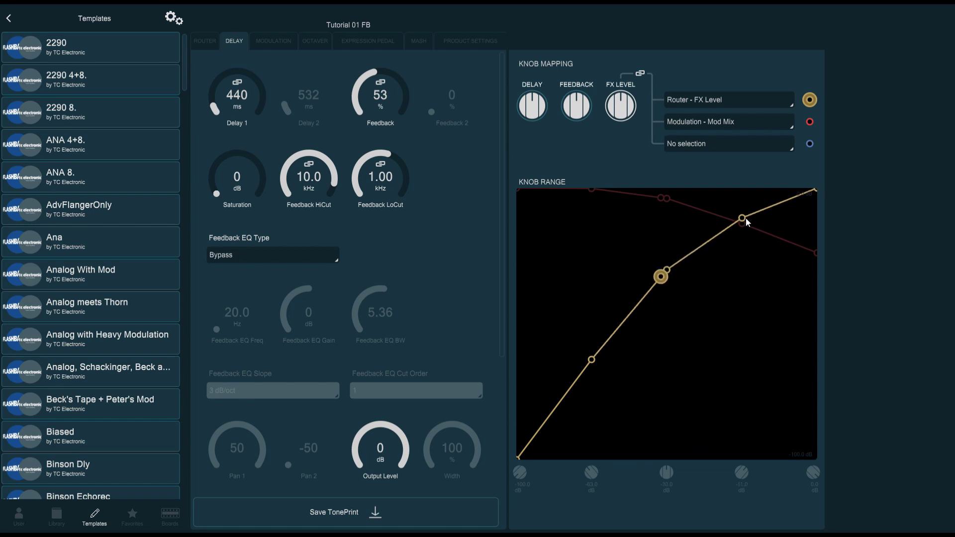
{"action": "left_click_drag", "start_coordinate": [668, 271], "coordinate": [668, 269]}
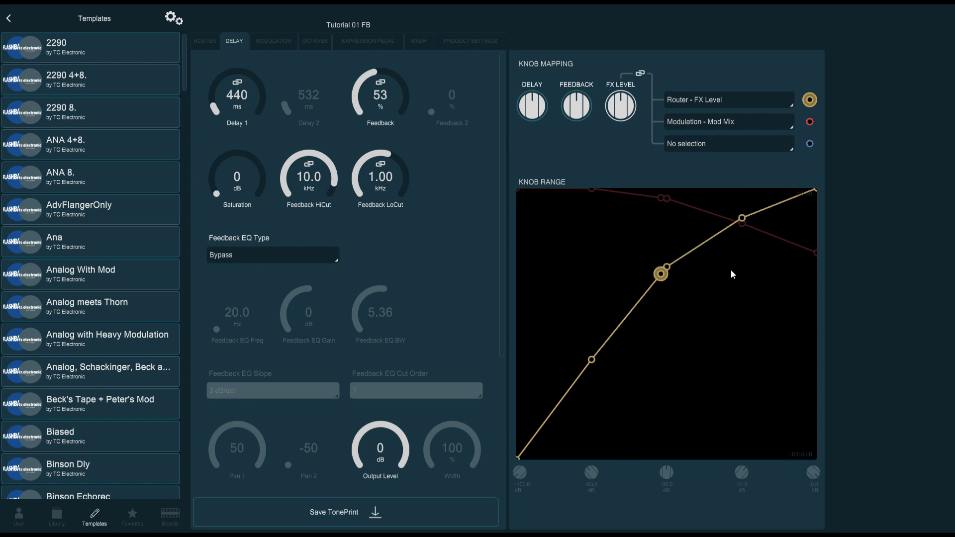
{"action": "left_click_drag", "start_coordinate": [592, 359], "coordinate": [591, 352]}
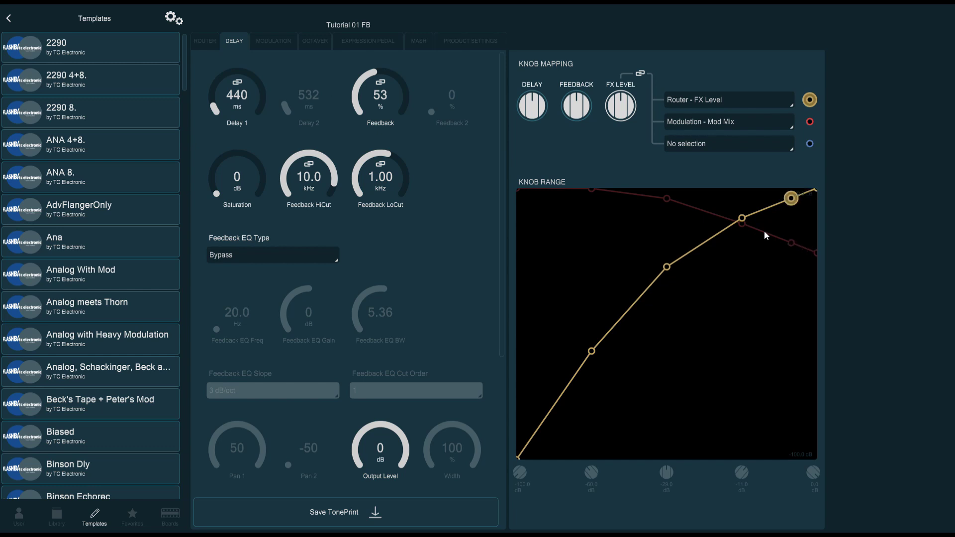
Review the FX Level knob's Mod Mix range, the expression pedal mapping and the other knob mappings
{"action": "left_click", "coordinate": [810, 122]}
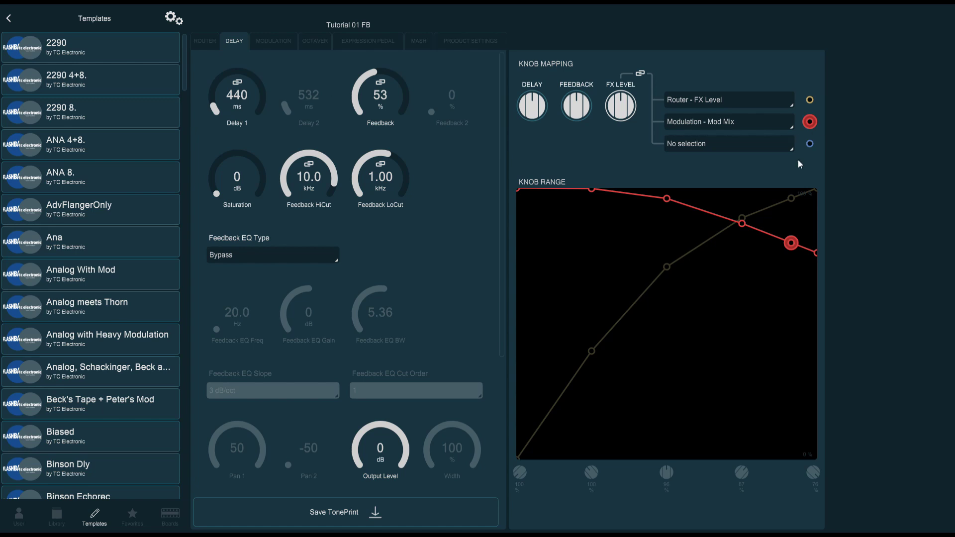
{"action": "left_click", "coordinate": [577, 102]}
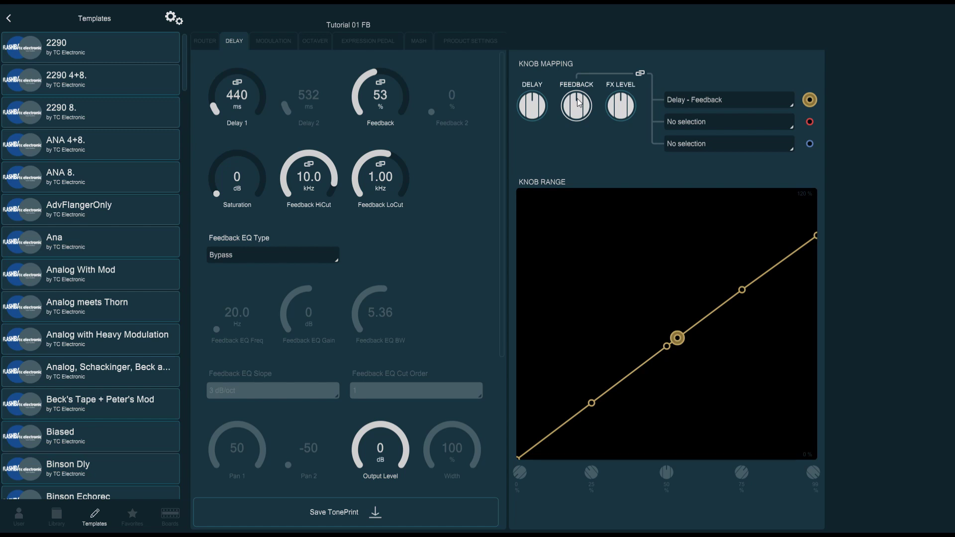
{"action": "left_click", "coordinate": [367, 48]}
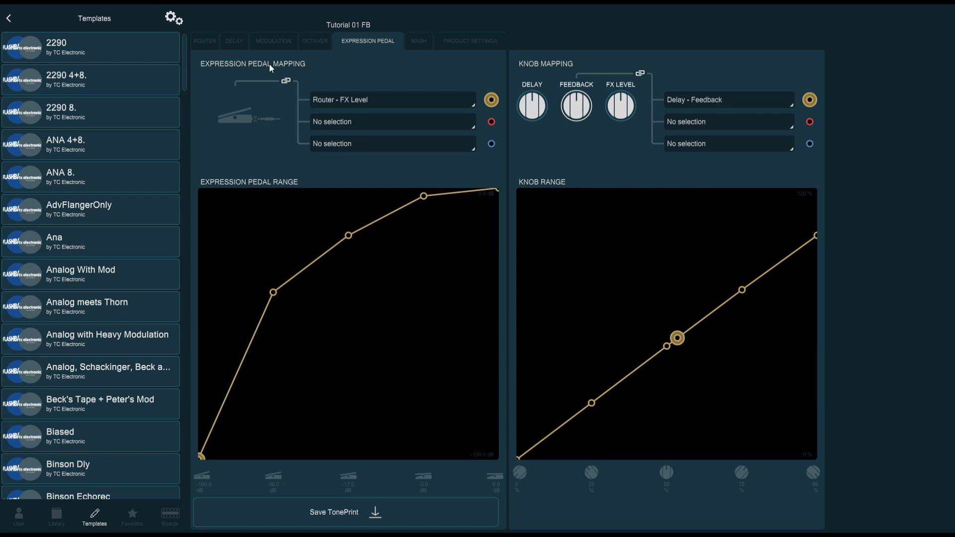
{"action": "left_click", "coordinate": [532, 105]}
{"action": "left_click", "coordinate": [621, 105]}
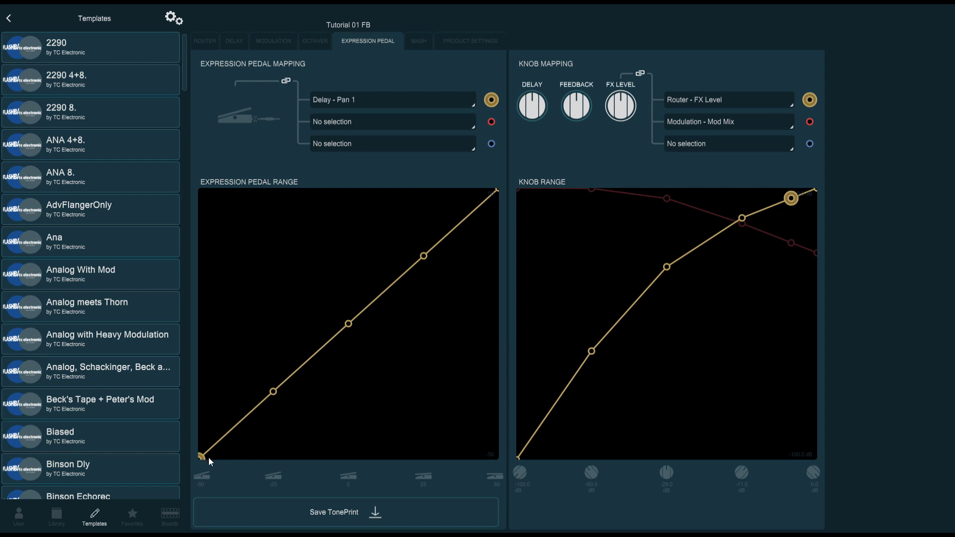
Try Delay - Pan 1 as the expression pedal mapping, adjusting its end and fourth range points and entering 50
{"action": "left_click_drag", "start_coordinate": [202, 457], "coordinate": [200, 493]}
{"action": "left_click_drag", "start_coordinate": [498, 188], "coordinate": [495, 262]}
{"action": "left_click_drag", "start_coordinate": [424, 257], "coordinate": [422, 302]}
{"action": "type", "text": "50"}
{"action": "key", "text": "Return"}
{"action": "left_click_drag", "start_coordinate": [426, 297], "coordinate": [426, 257]}
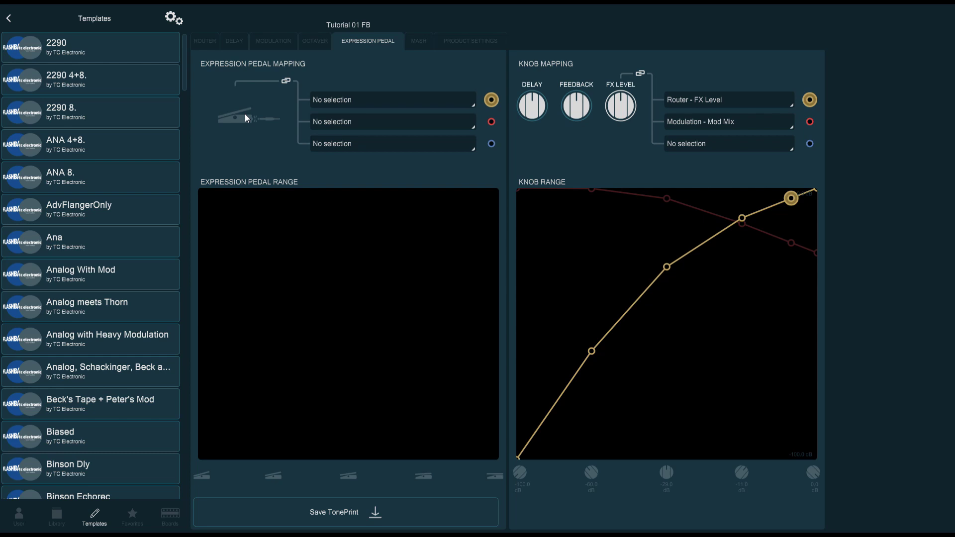
Map the expression pedal to Router - FX Level and raise its middle range points to about -63, -33 and -9 dB
{"action": "left_click", "coordinate": [397, 100]}
{"action": "left_click", "coordinate": [396, 136]}
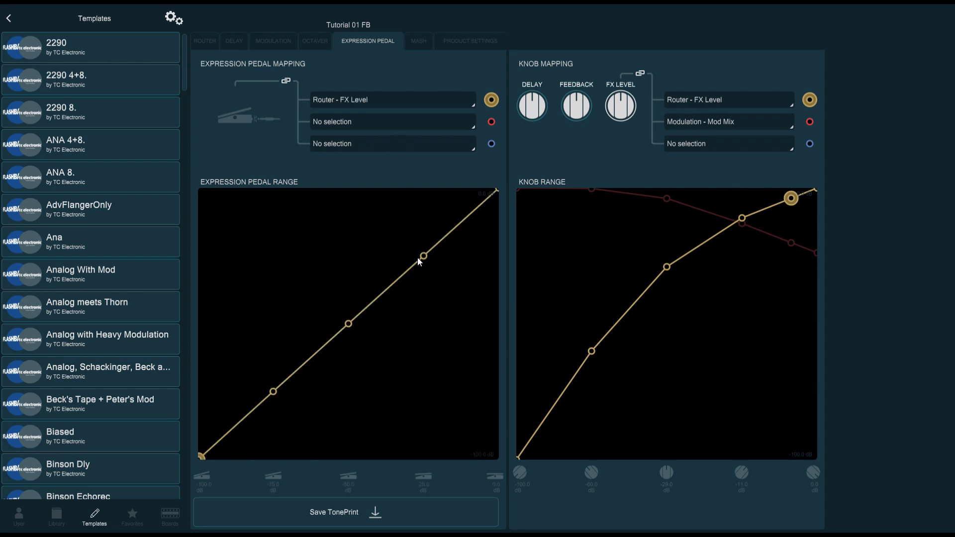
{"action": "left_click_drag", "start_coordinate": [424, 256], "coordinate": [423, 211]}
{"action": "left_click_drag", "start_coordinate": [348, 324], "coordinate": [348, 284]}
{"action": "left_click_drag", "start_coordinate": [273, 392], "coordinate": [274, 360]}
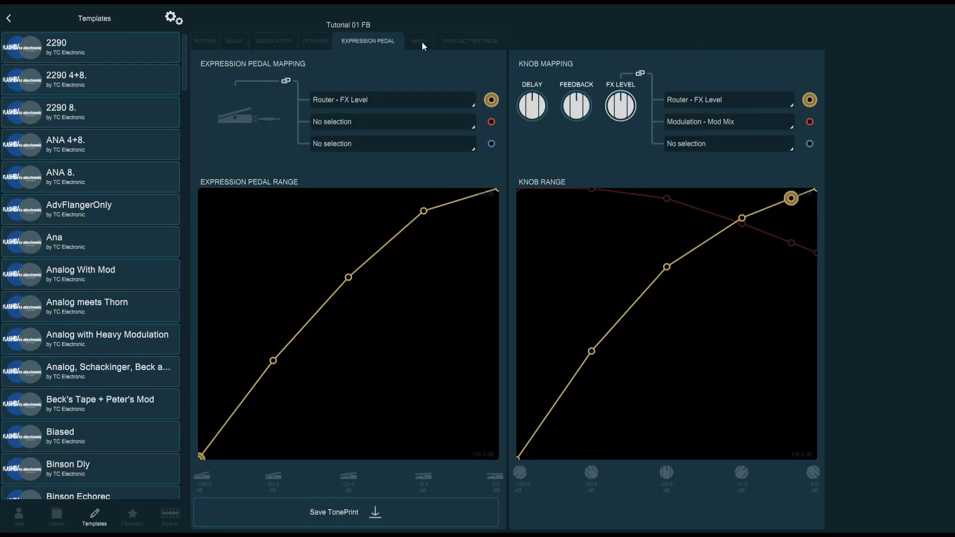
Open the MASH mapping and set the default point of its Delay - Feedback range to about 32%
{"action": "left_click", "coordinate": [422, 42]}
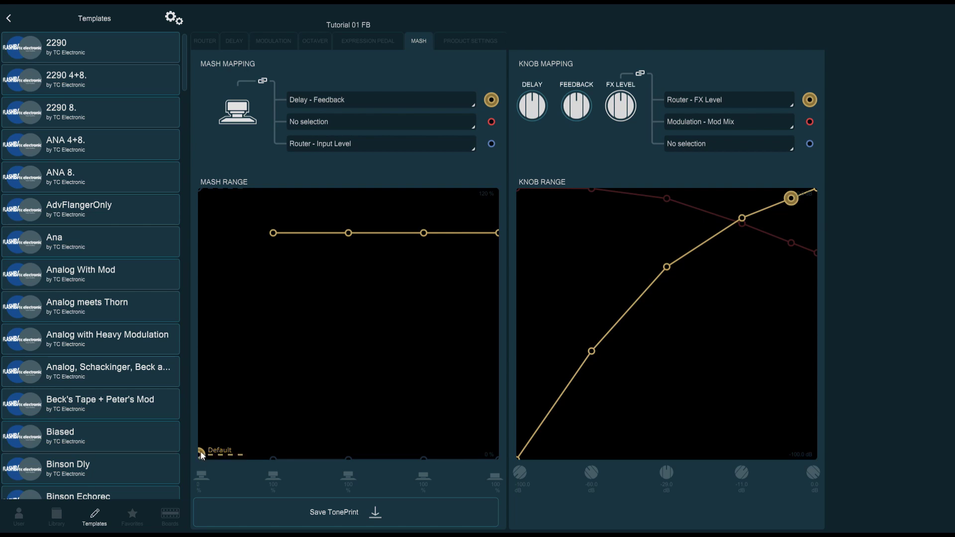
{"action": "left_click_drag", "start_coordinate": [208, 357], "coordinate": [221, 351]}
{"action": "left_click_drag", "start_coordinate": [201, 332], "coordinate": [202, 481]}
{"action": "mouse_move", "coordinate": [201, 374]}
{"action": "left_mouse_down"}
{"action": "mouse_move", "coordinate": [201, 343]}
{"action": "mouse_move", "coordinate": [201, 361]}
{"action": "left_mouse_up"}
{"action": "left_click_drag", "start_coordinate": [205, 363], "coordinate": [205, 382]}
{"action": "left_click", "coordinate": [274, 234]}
{"action": "mouse_move", "coordinate": [203, 404]}
{"action": "left_mouse_down"}
{"action": "mouse_move", "coordinate": [193, 369]}
{"action": "mouse_move", "coordinate": [196, 391]}
{"action": "left_mouse_up"}
Shape the MASH Feedback range to rise through about 54%, 75% and 91% at its second, third and fourth points
{"action": "left_click_drag", "start_coordinate": [268, 237], "coordinate": [273, 337]}
{"action": "left_click_drag", "start_coordinate": [349, 235], "coordinate": [348, 292]}
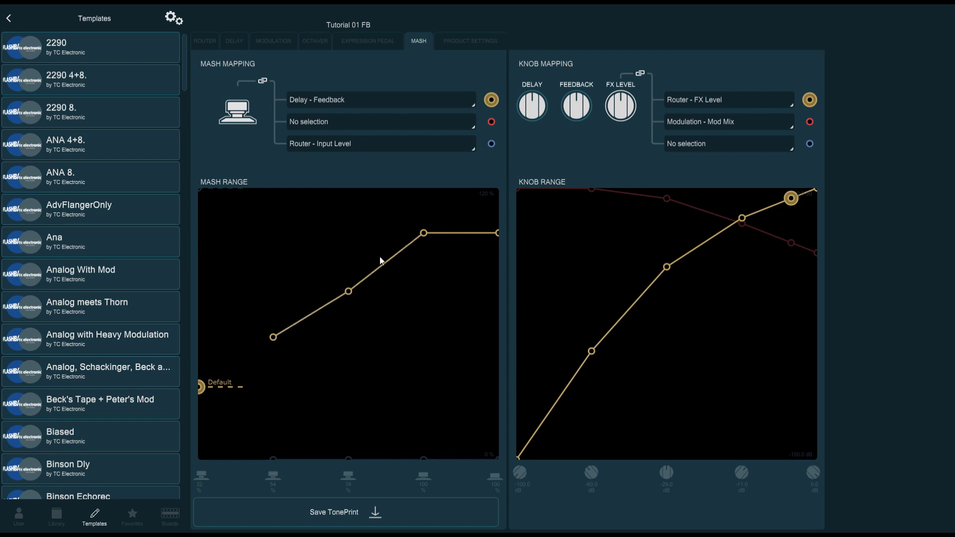
{"action": "left_click_drag", "start_coordinate": [423, 234], "coordinate": [423, 284]}
{"action": "left_click_drag", "start_coordinate": [351, 290], "coordinate": [349, 289]}
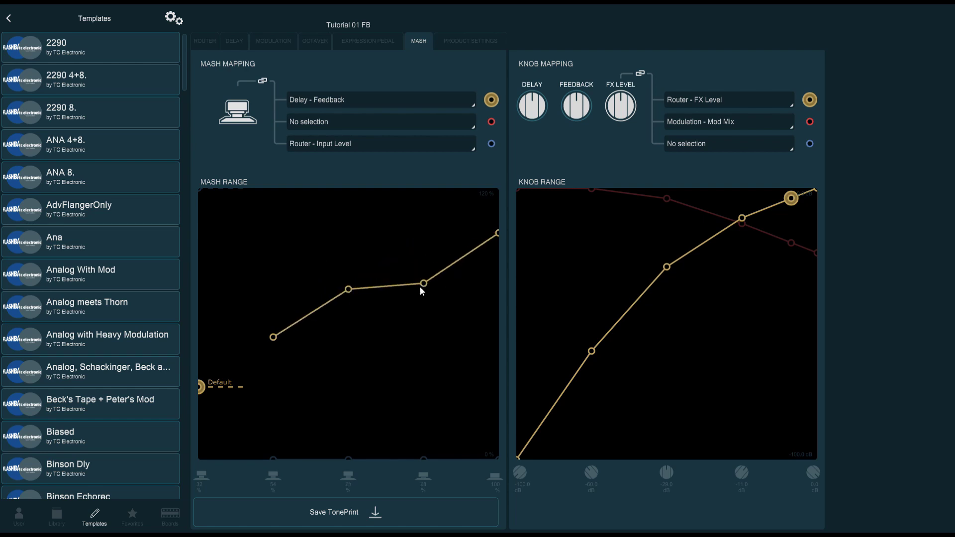
{"action": "left_click_drag", "start_coordinate": [424, 282], "coordinate": [424, 253]}
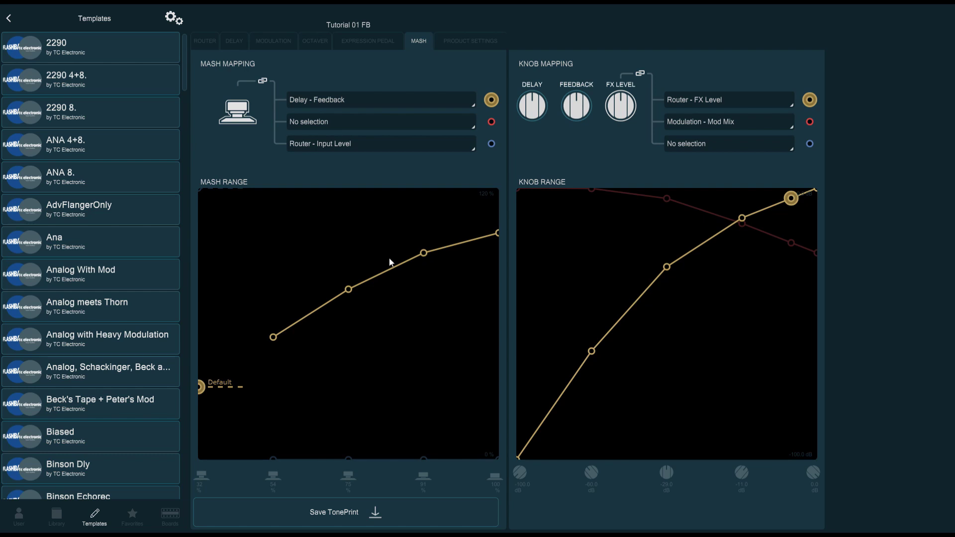
Reset the MASH Feedback range to 100% at its second, third and fourth points and 0% at the default point
{"action": "mouse_move", "coordinate": [200, 386]}
{"action": "left_mouse_down"}
{"action": "mouse_move", "coordinate": [205, 351]}
{"action": "mouse_move", "coordinate": [205, 375]}
{"action": "left_mouse_up"}
{"action": "left_click_drag", "start_coordinate": [278, 335], "coordinate": [280, 229]}
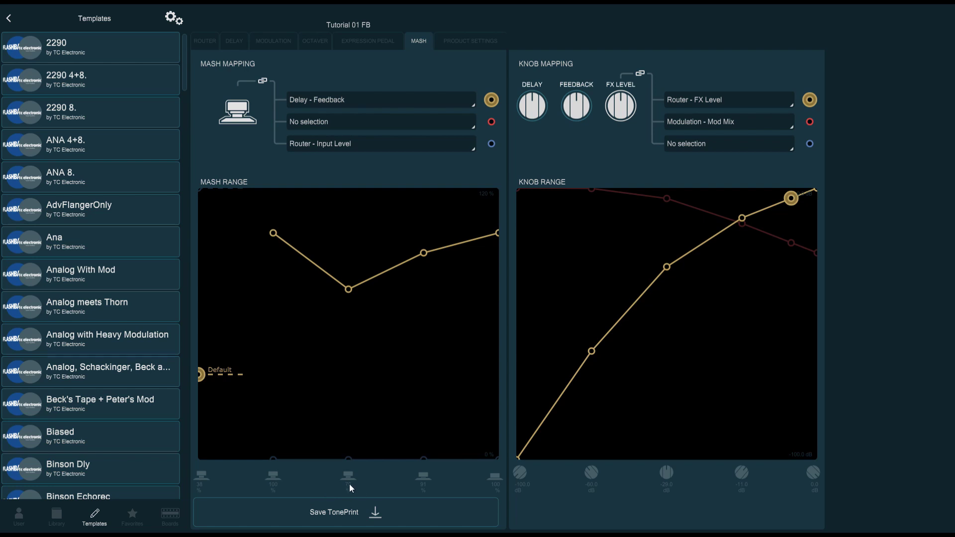
{"action": "type", "text": "100"}
{"action": "key", "text": "Return"}
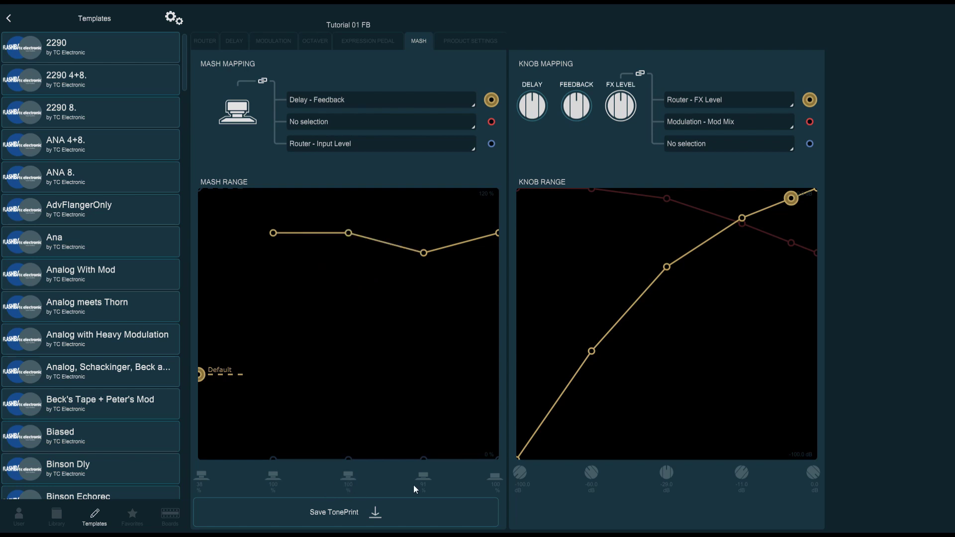
{"action": "type", "text": "100"}
{"action": "key", "text": "Return"}
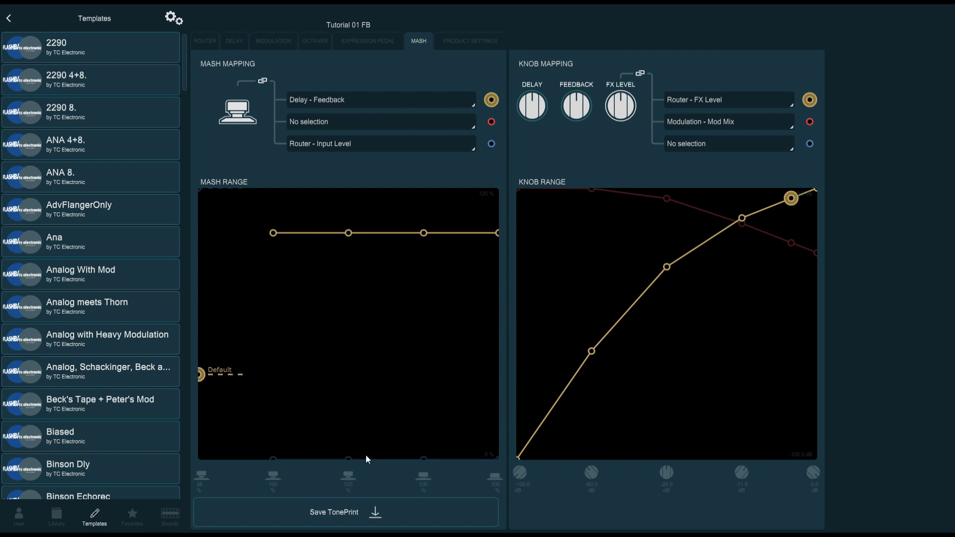
{"action": "left_click_drag", "start_coordinate": [199, 376], "coordinate": [200, 478]}
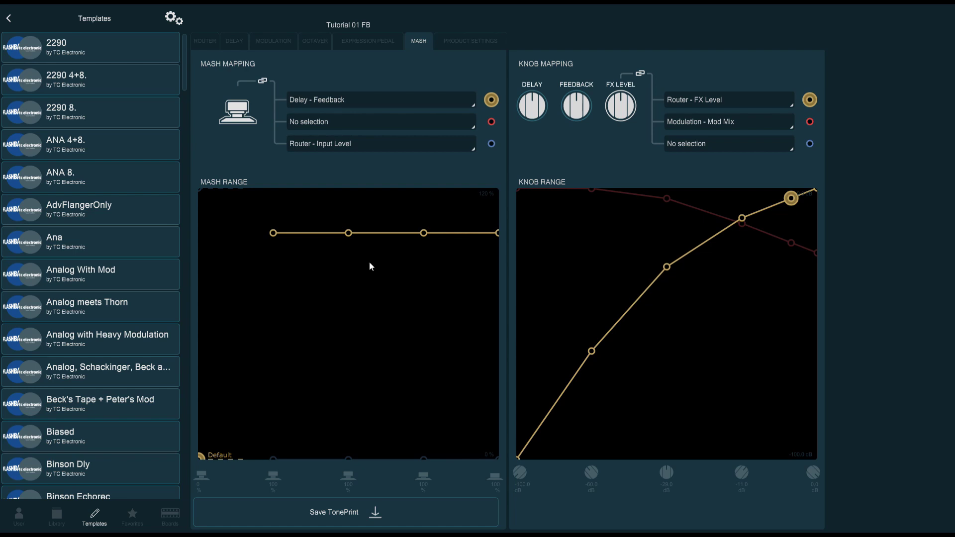
Curve the MASH Feedback range through about 62%, 85% and 96% at its middle points, and raise its default point
{"action": "left_click_drag", "start_coordinate": [273, 233], "coordinate": [273, 320]}
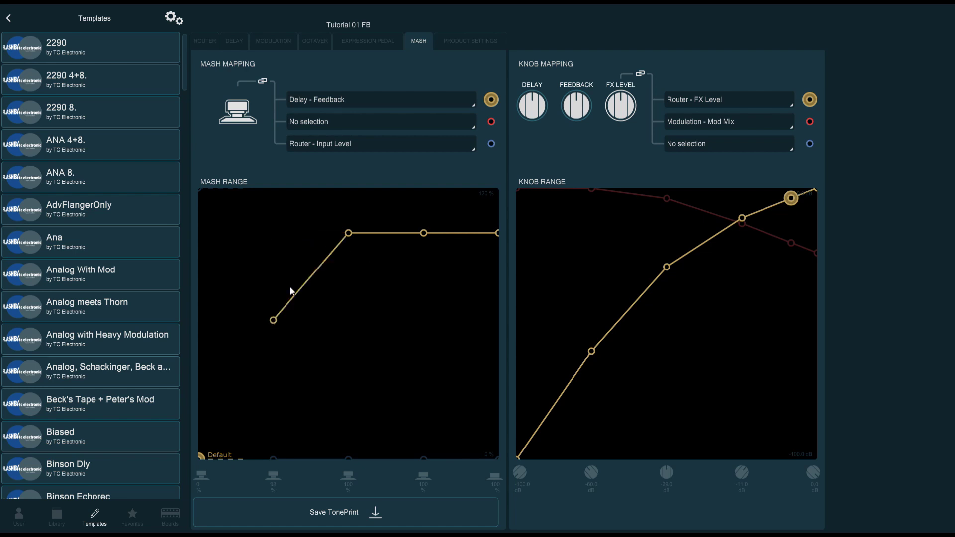
{"action": "left_click_drag", "start_coordinate": [347, 234], "coordinate": [348, 264]}
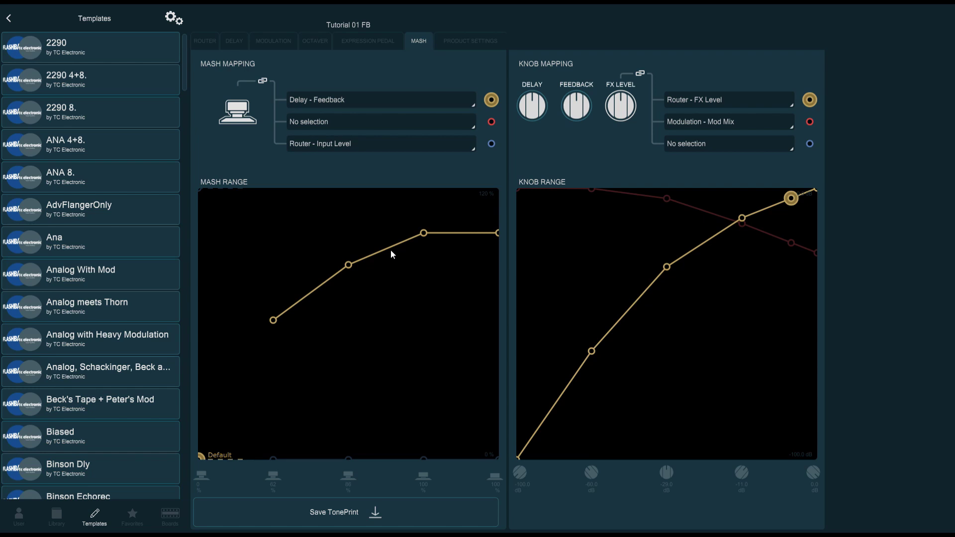
{"action": "left_click_drag", "start_coordinate": [424, 233], "coordinate": [424, 242]}
{"action": "left_click_drag", "start_coordinate": [350, 266], "coordinate": [349, 269]}
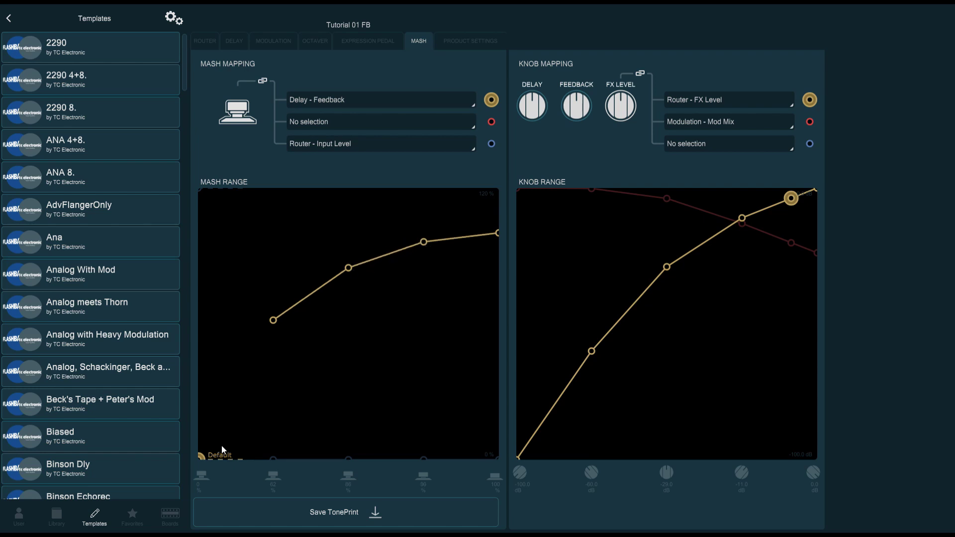
{"action": "left_click_drag", "start_coordinate": [199, 457], "coordinate": [199, 347]}
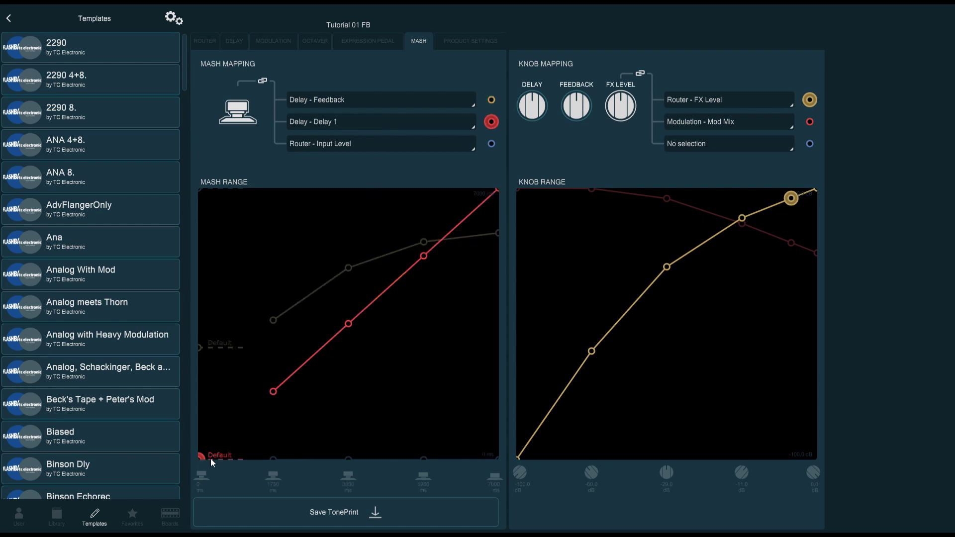
Set the MASH Delay 1 range's default to 440 ms and its pressed points to about 527, 1002, 1410 and 1644 ms
{"action": "left_click_drag", "start_coordinate": [199, 458], "coordinate": [192, 440]}
{"action": "type", "text": "440"}
{"action": "key", "text": "Return"}
{"action": "left_click_drag", "start_coordinate": [274, 392], "coordinate": [270, 440]}
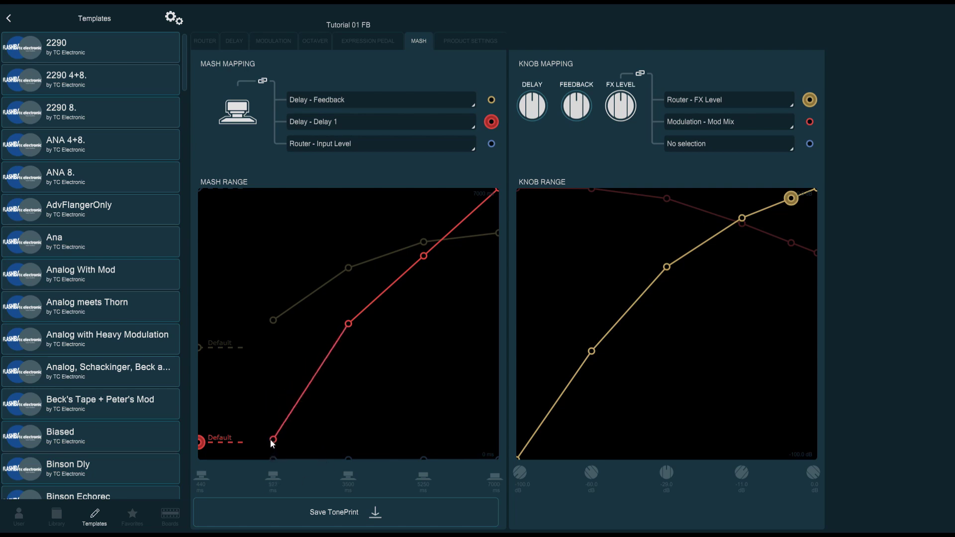
{"action": "left_click_drag", "start_coordinate": [346, 333], "coordinate": [357, 422]}
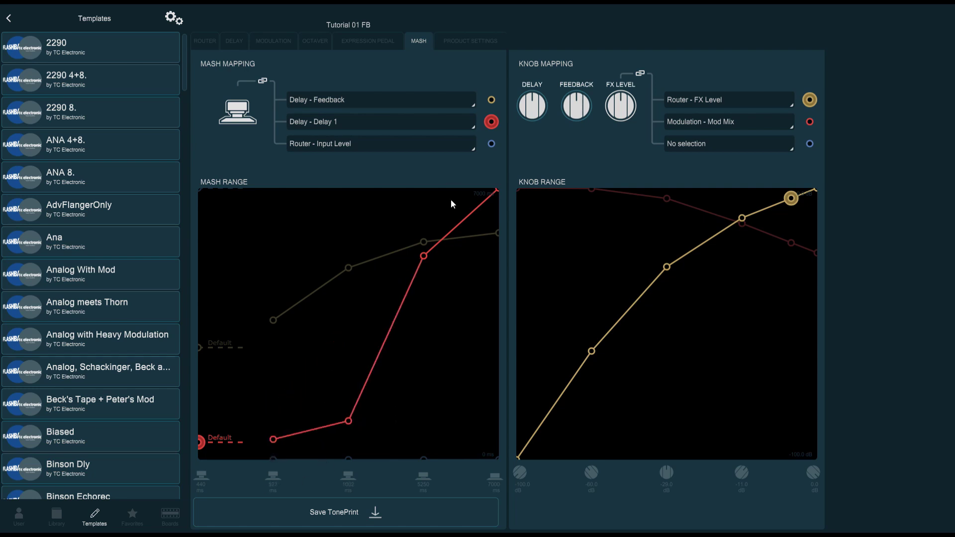
{"action": "left_click_drag", "start_coordinate": [423, 257], "coordinate": [423, 405]}
{"action": "left_click_drag", "start_coordinate": [497, 190], "coordinate": [459, 396]}
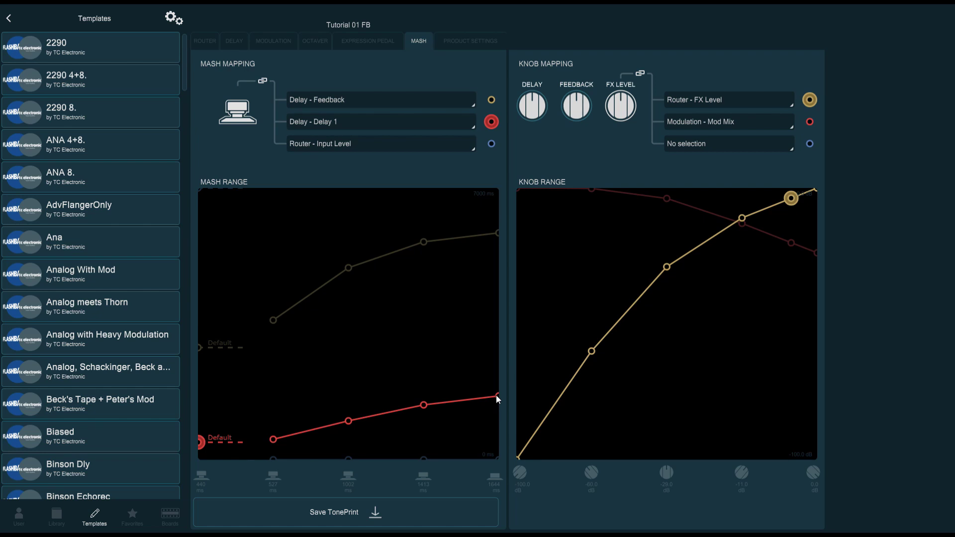
Set the first pressed point of the MASH Router - Input Level range to -100 dB and overwrite the existing TonePrint
{"action": "left_click", "coordinate": [491, 144]}
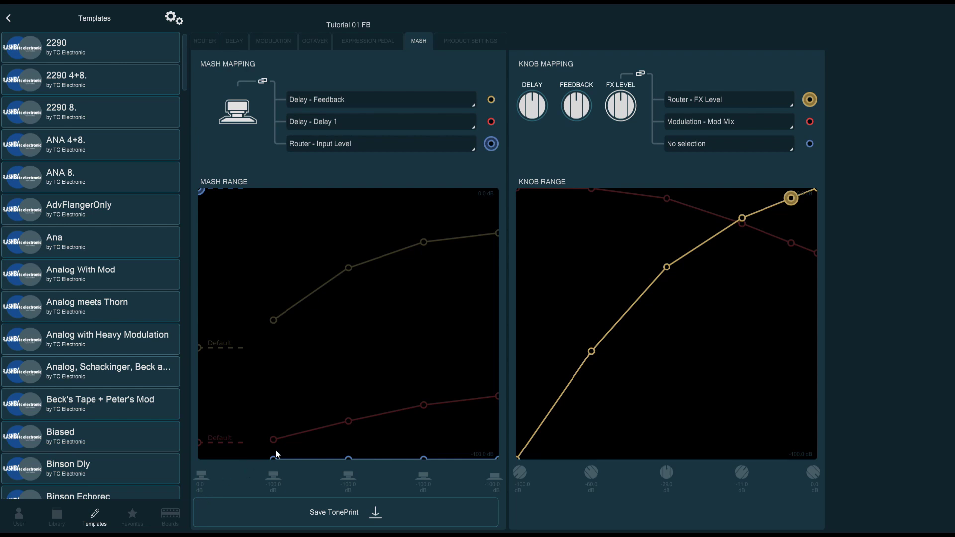
{"action": "mouse_move", "coordinate": [273, 454]}
{"action": "left_mouse_down"}
{"action": "mouse_move", "coordinate": [275, 211]}
{"action": "mouse_move", "coordinate": [274, 405]}
{"action": "mouse_move", "coordinate": [267, 300]}
{"action": "mouse_move", "coordinate": [276, 464]}
{"action": "left_mouse_up"}
{"action": "left_click_drag", "start_coordinate": [275, 459], "coordinate": [277, 459]}
{"action": "left_click_drag", "start_coordinate": [274, 458], "coordinate": [275, 462]}
{"action": "left_click", "coordinate": [382, 518]}
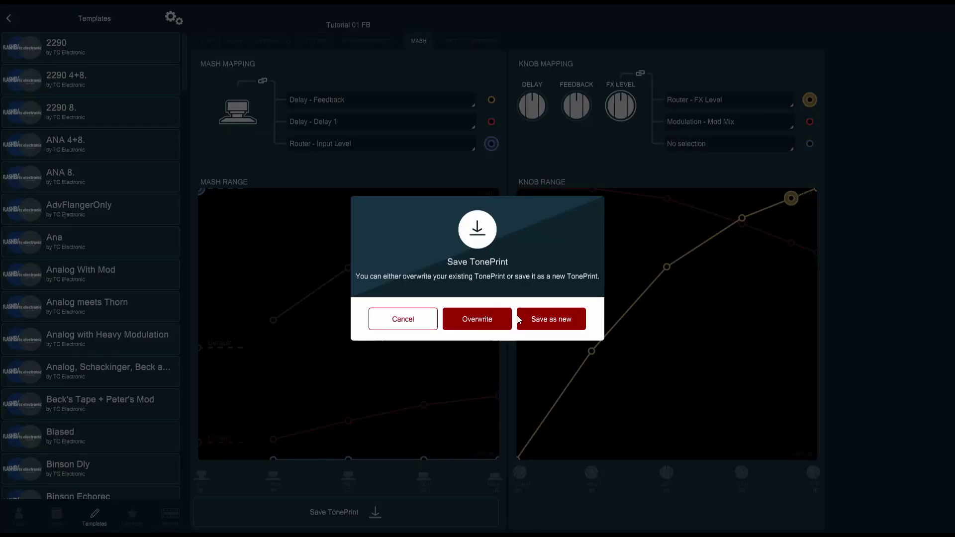
{"action": "left_click", "coordinate": [483, 318]}
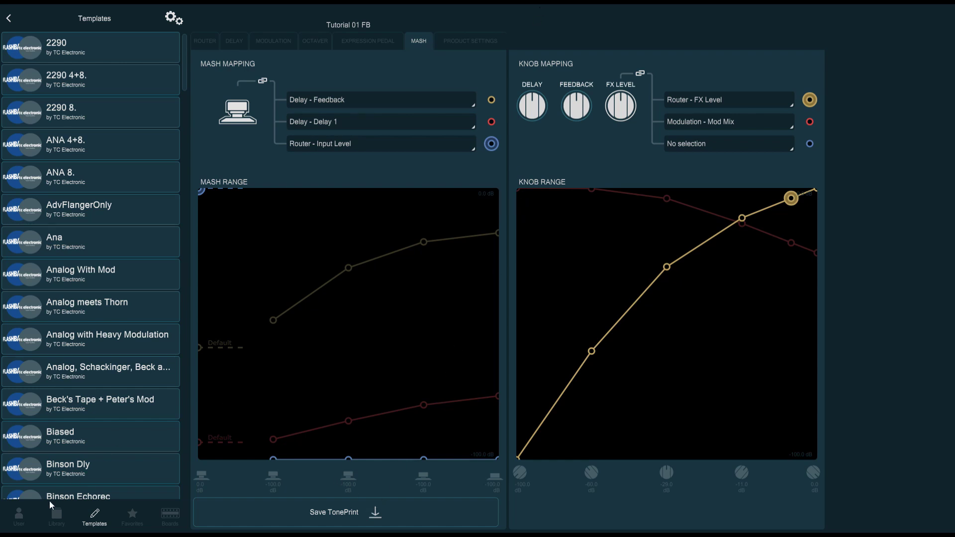
Browse the user TonePrints to the Flashback 2 Delay collection for Plethora X5
{"action": "left_click", "coordinate": [19, 517]}
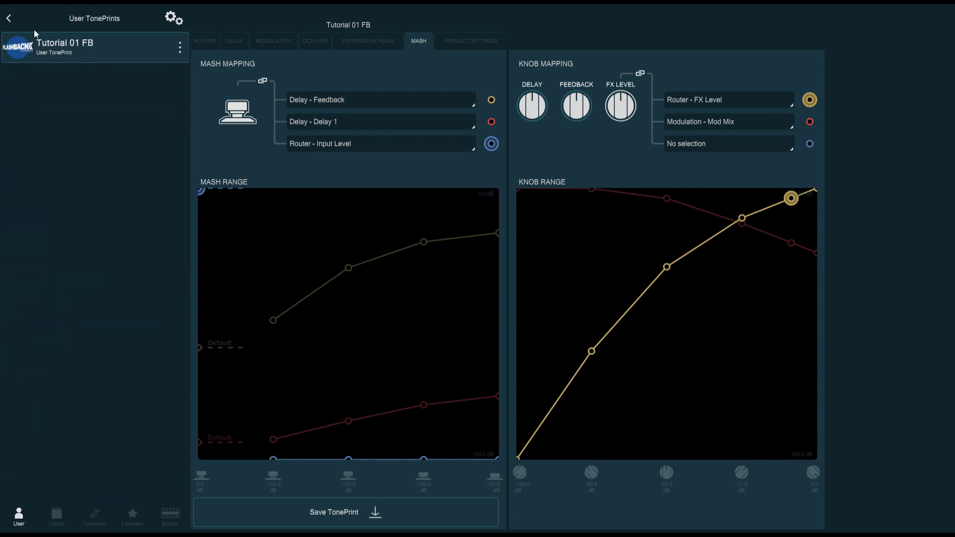
{"action": "left_click", "coordinate": [8, 19]}
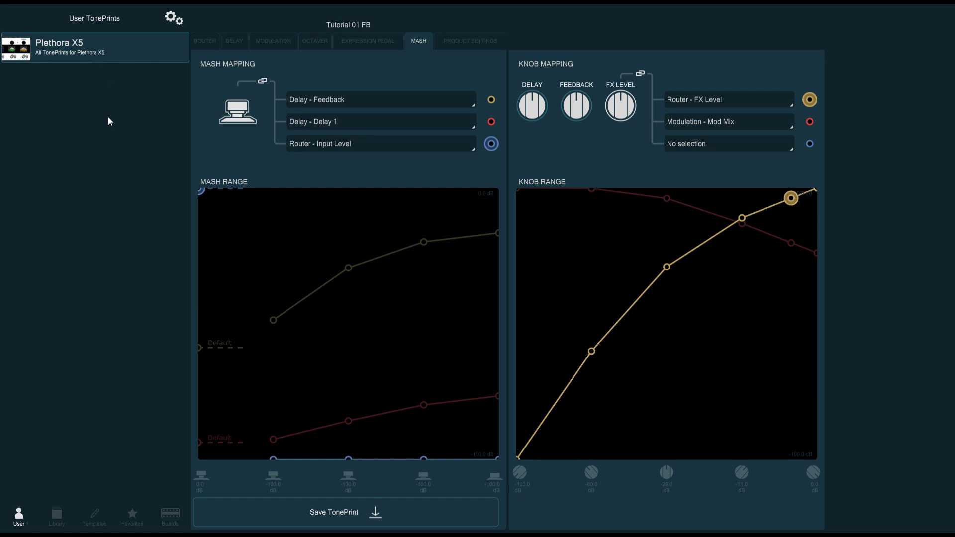
{"action": "left_click", "coordinate": [79, 44]}
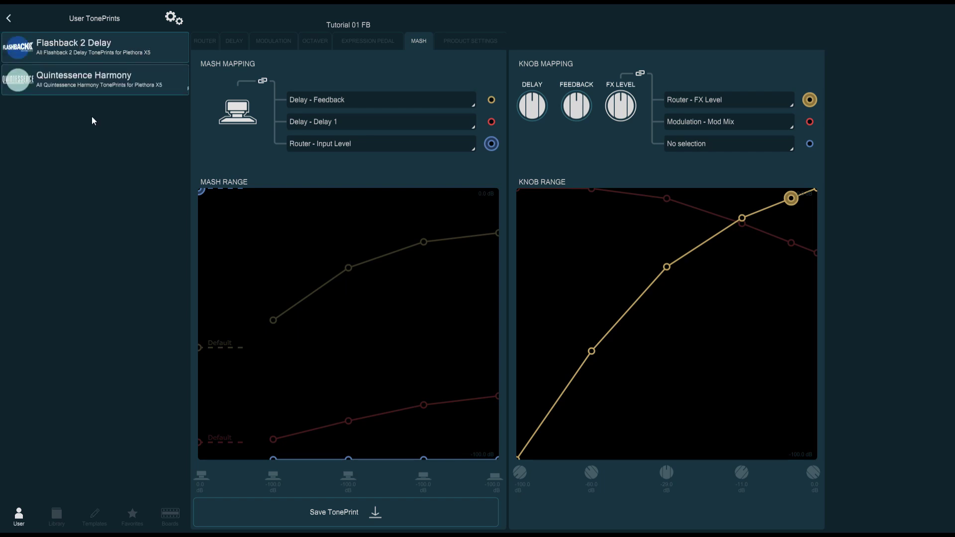
{"action": "left_click", "coordinate": [116, 59]}
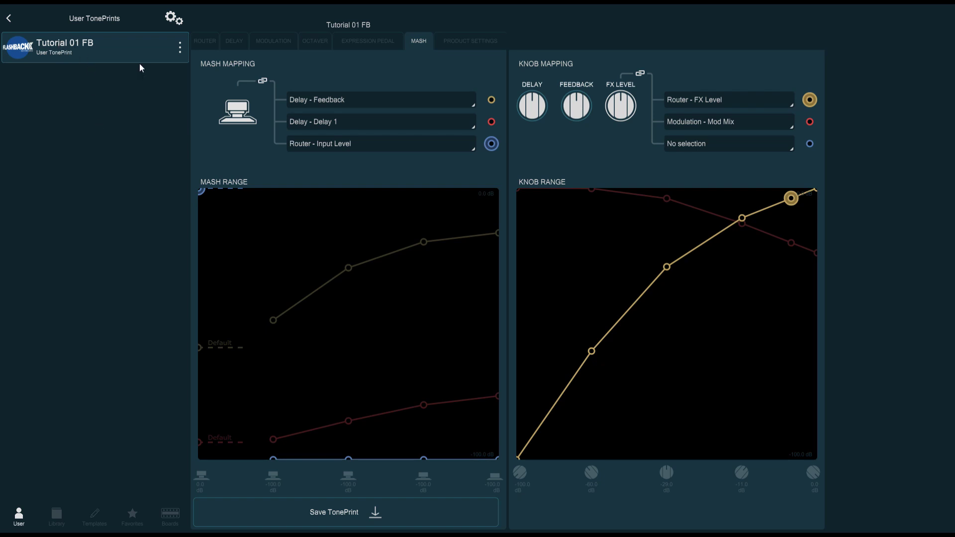
Rename the user TonePrint Tutorial 01 FB as FB 01 Tutorial
{"action": "left_click", "coordinate": [178, 56]}
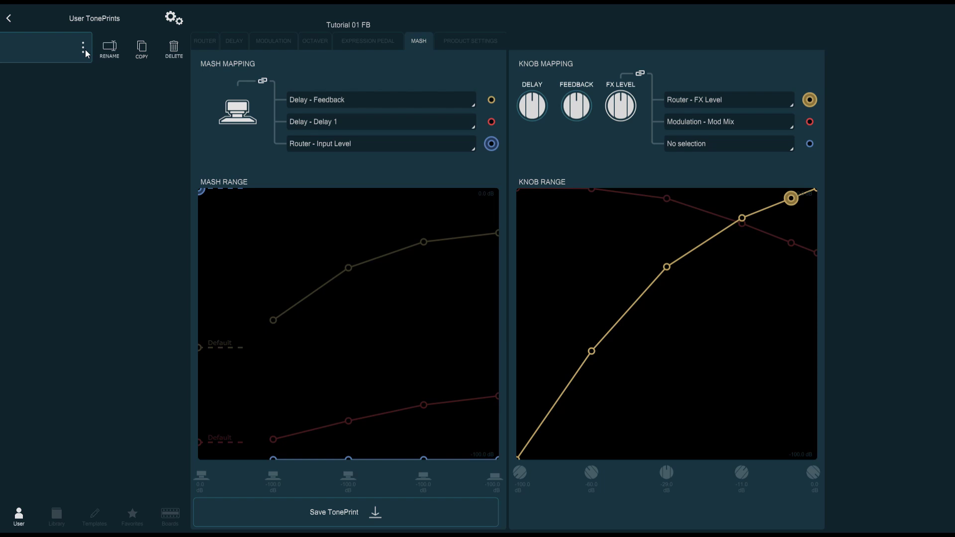
{"action": "left_click", "coordinate": [112, 47]}
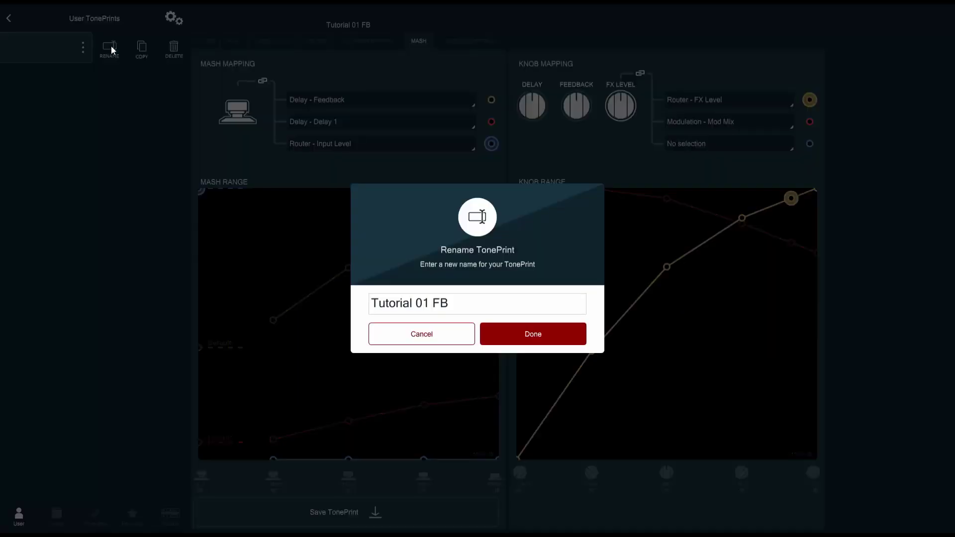
{"action": "left_click", "coordinate": [403, 307]}
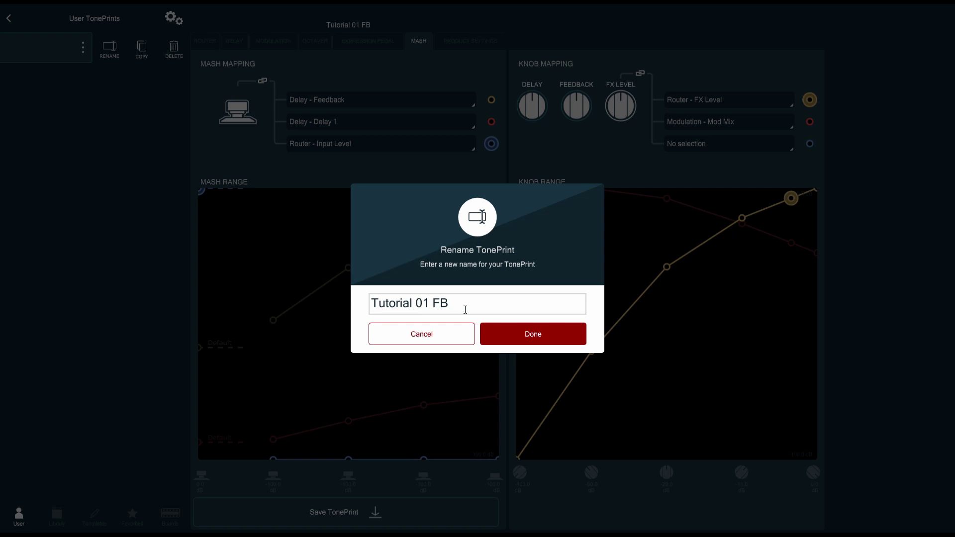
{"action": "left_click_drag", "start_coordinate": [465, 309], "coordinate": [339, 291]}
{"action": "type", "text": "FB 01 T"}
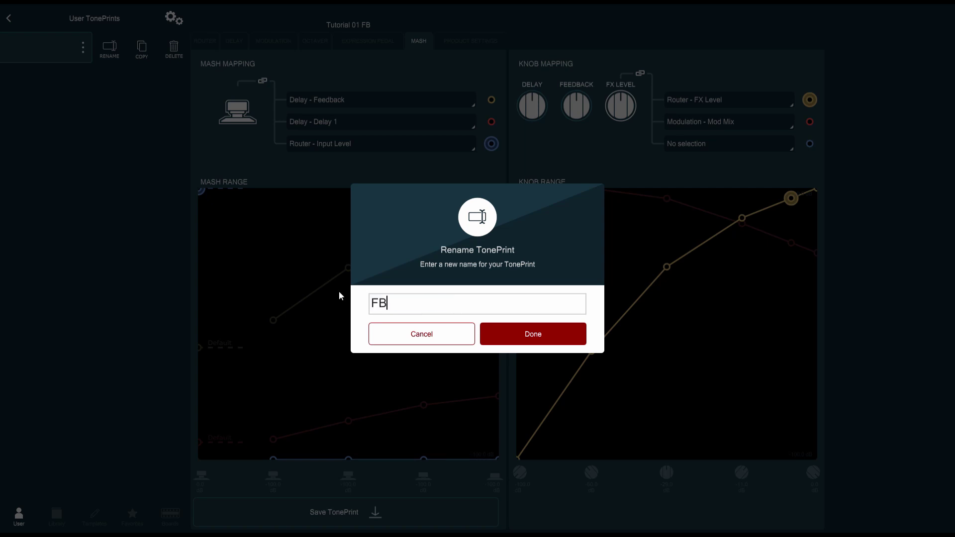
{"action": "type", "text": "utorial"}
{"action": "left_click", "coordinate": [562, 330]}
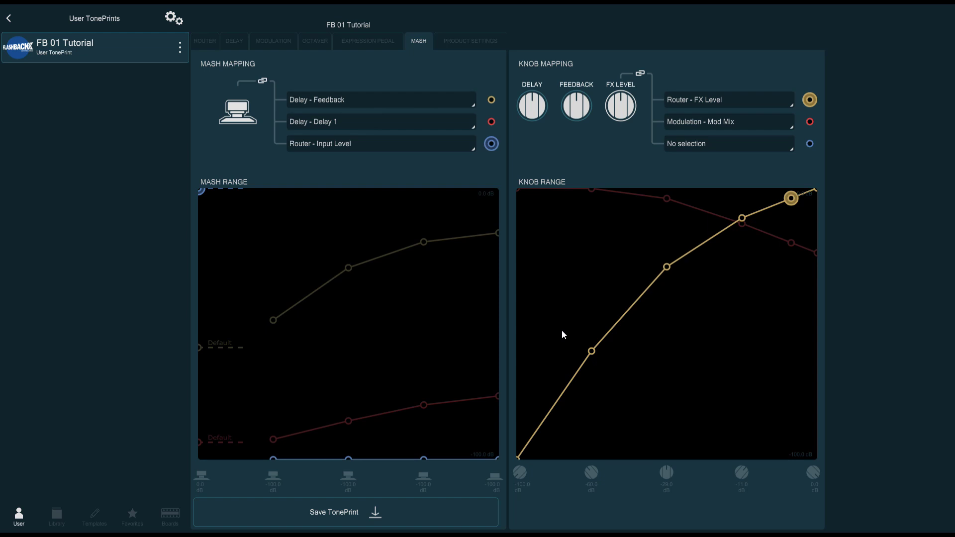
Load the Lead Lube template from the Sub 'n' Up Octaver templates
{"action": "left_click", "coordinate": [9, 20]}
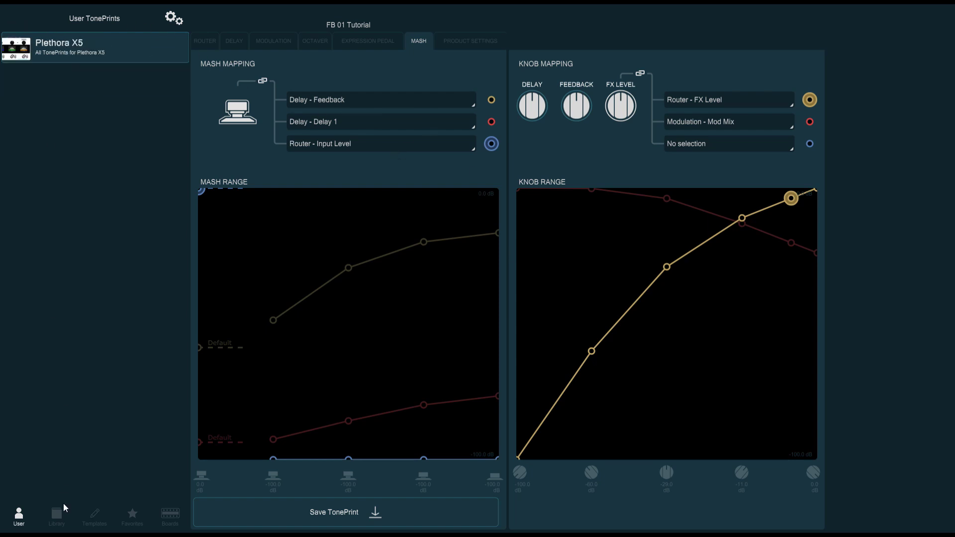
{"action": "left_click", "coordinate": [97, 525]}
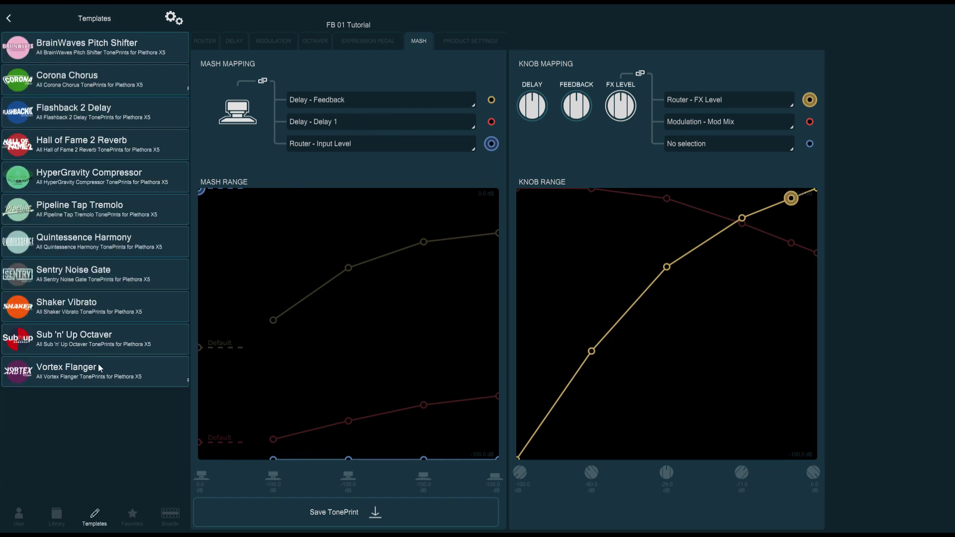
{"action": "left_click", "coordinate": [134, 341]}
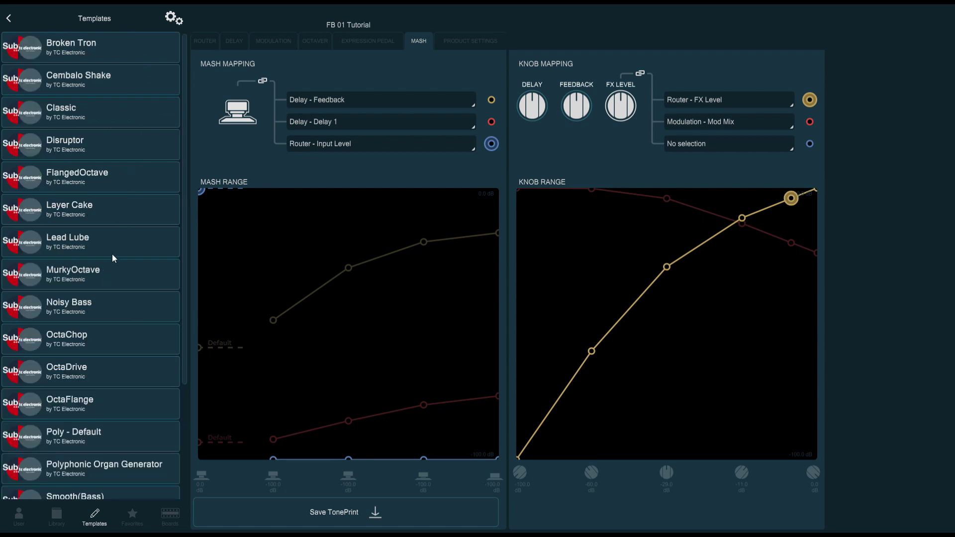
{"action": "left_click", "coordinate": [113, 242]}
Examine the Lead Lube template's router, octaver, EQ and modulation settings and its expression pedal mapping
{"action": "left_click", "coordinate": [468, 50]}
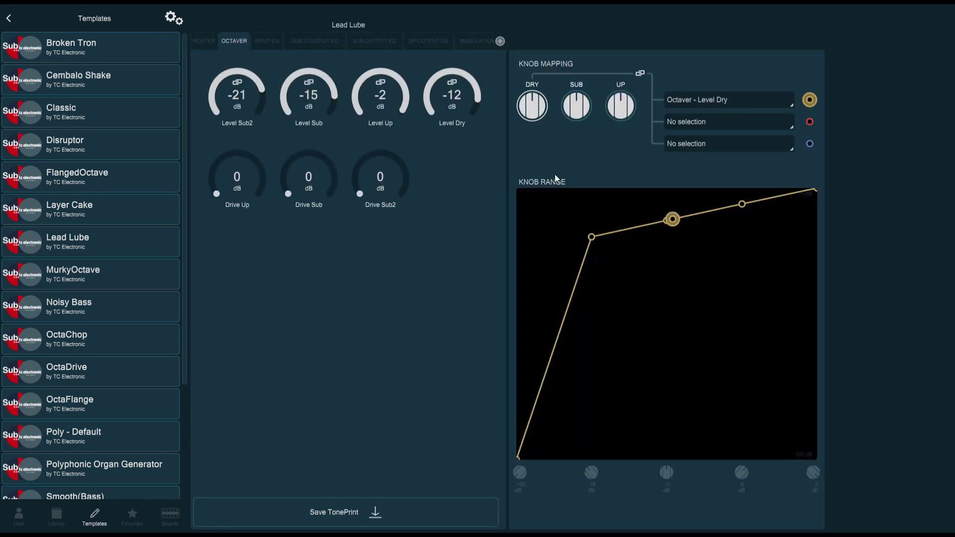
{"action": "left_click", "coordinate": [474, 40]}
{"action": "left_click", "coordinate": [418, 38]}
{"action": "left_click", "coordinate": [374, 38]}
{"action": "left_click", "coordinate": [314, 39]}
{"action": "left_click", "coordinate": [264, 40]}
{"action": "left_click", "coordinate": [232, 40]}
{"action": "left_click", "coordinate": [210, 42]}
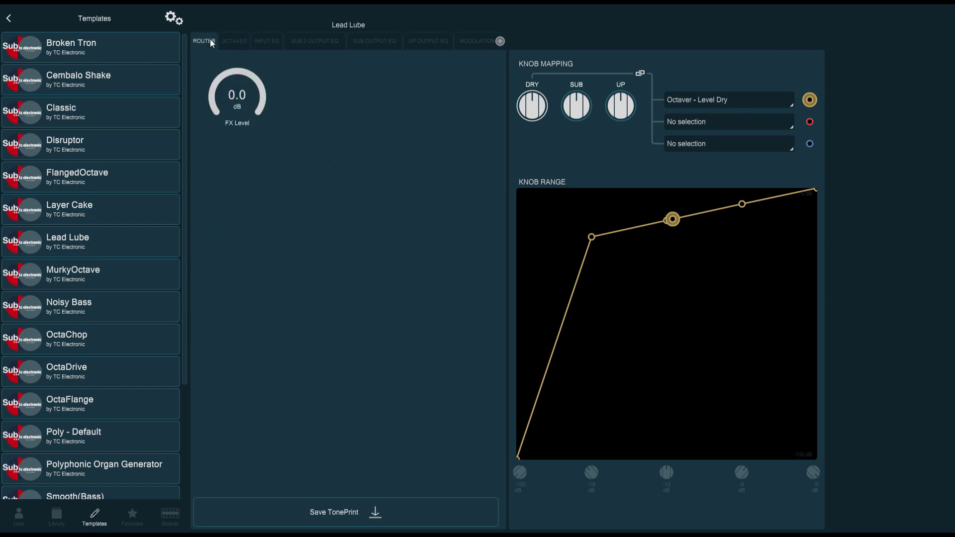
{"action": "left_click", "coordinate": [445, 39]}
{"action": "left_click", "coordinate": [476, 40]}
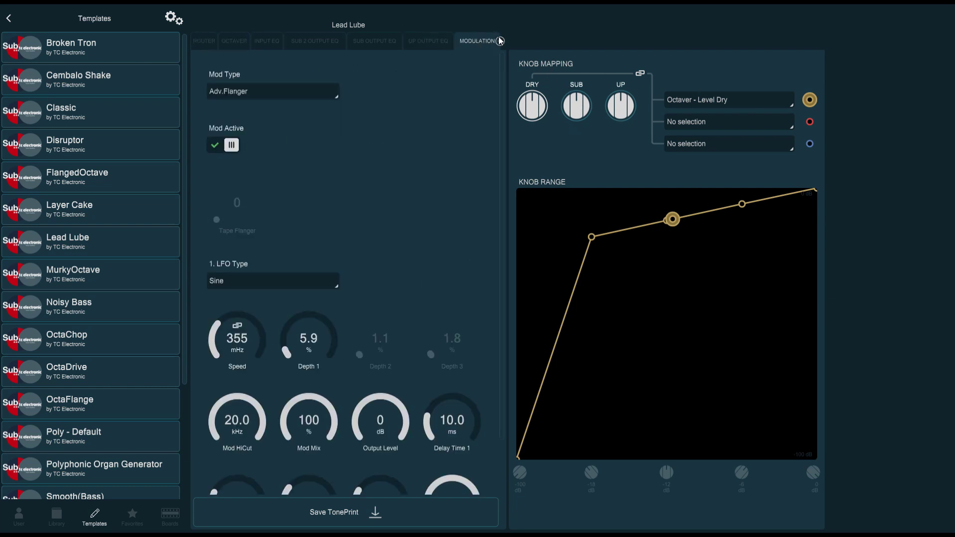
{"action": "left_click", "coordinate": [530, 58]}
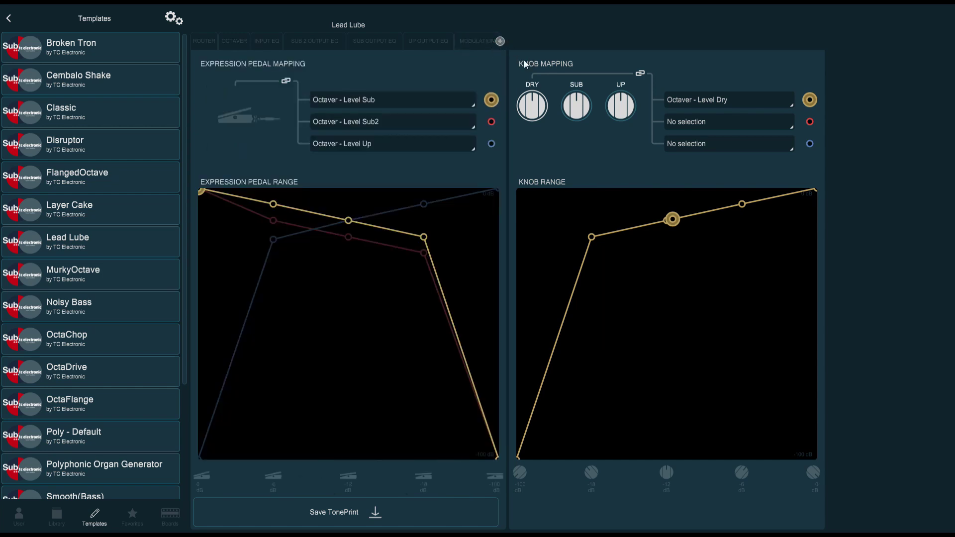
Save the Lead Lube template as a new TonePrint named Test
{"action": "left_click", "coordinate": [399, 517]}
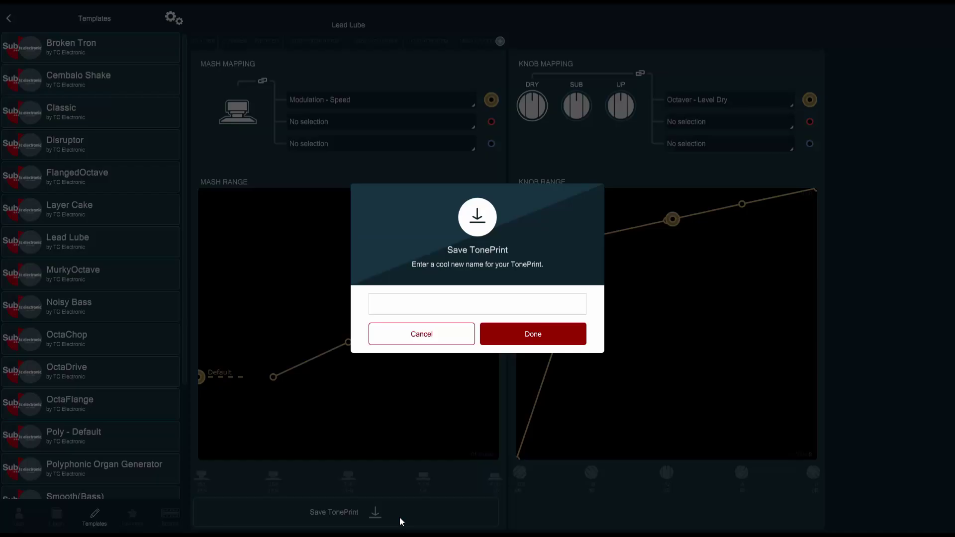
{"action": "left_click", "coordinate": [438, 294]}
{"action": "type", "text": "Test"}
{"action": "left_click", "coordinate": [518, 339]}
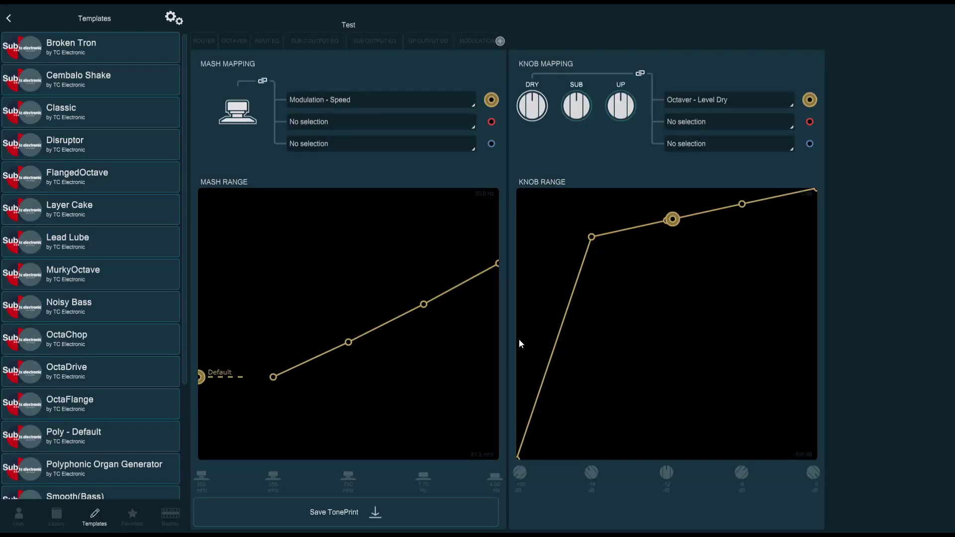
Open the user TonePrint collections for Plethora X5
{"action": "left_click", "coordinate": [18, 516]}
{"action": "left_click", "coordinate": [57, 46]}
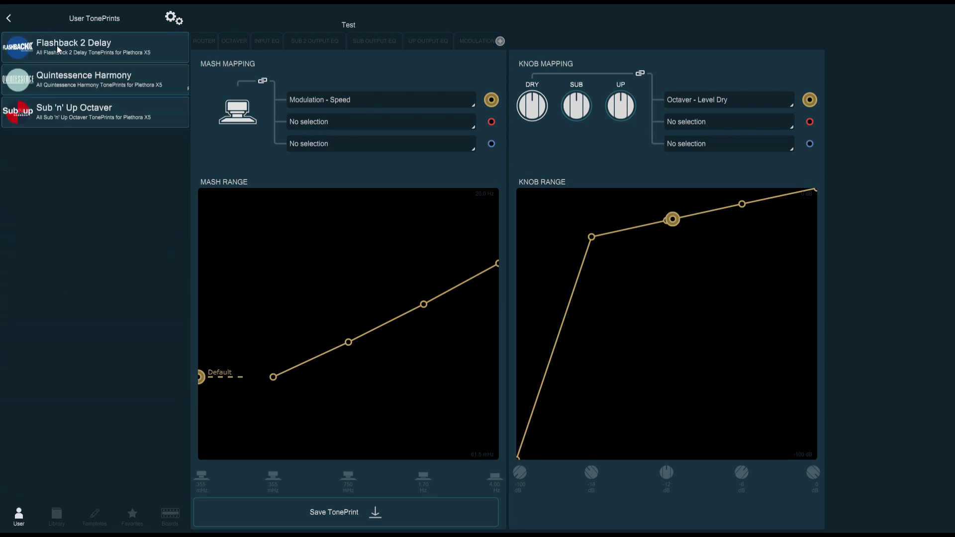